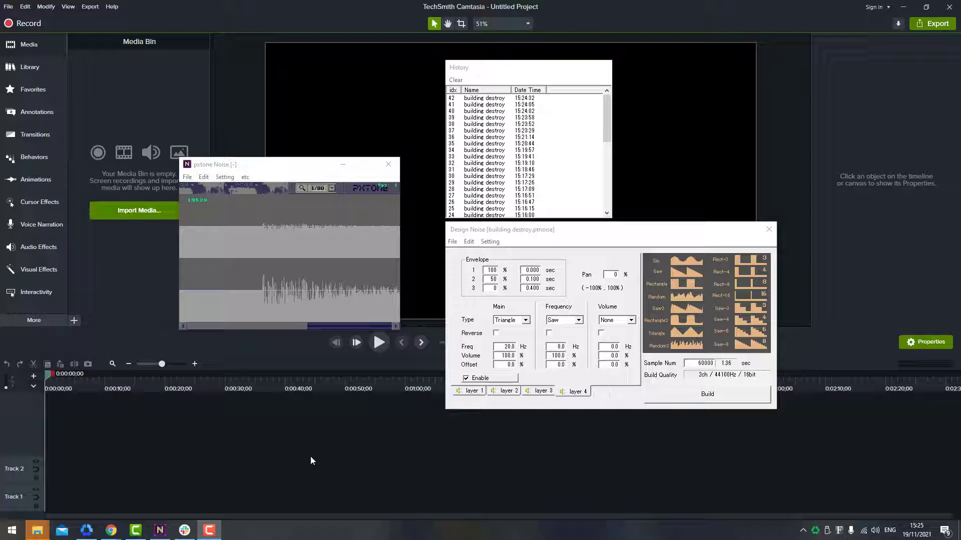
# Switch to File Explorer and open the inner pxtone-210609c-094-53 folder inside the Px folder.
pyautogui.moveTo(38, 536)
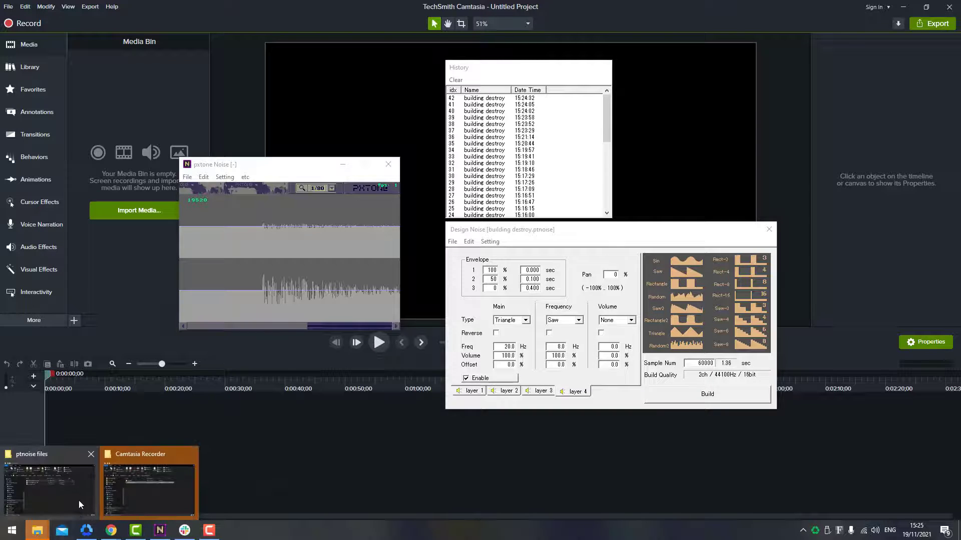
pyautogui.click(50, 485)
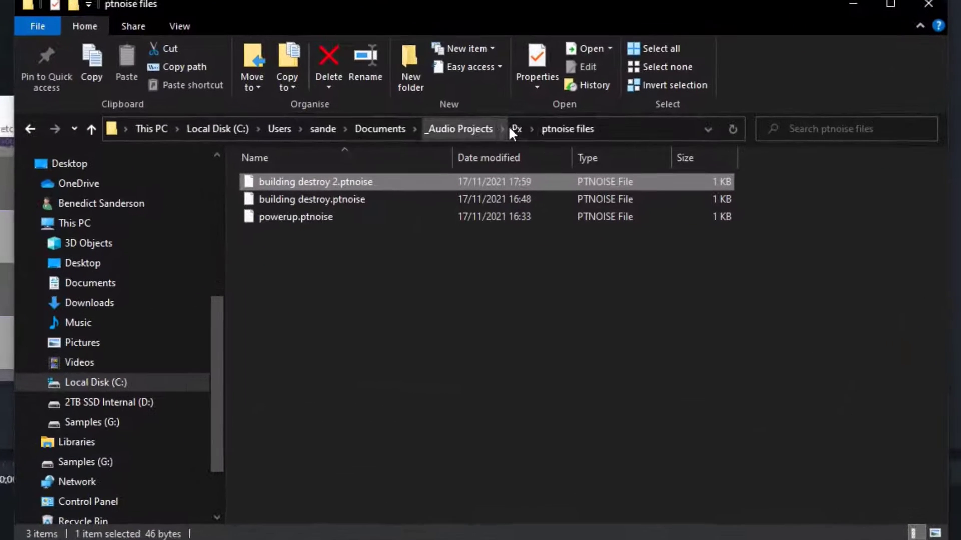
pyautogui.click(541, 161)
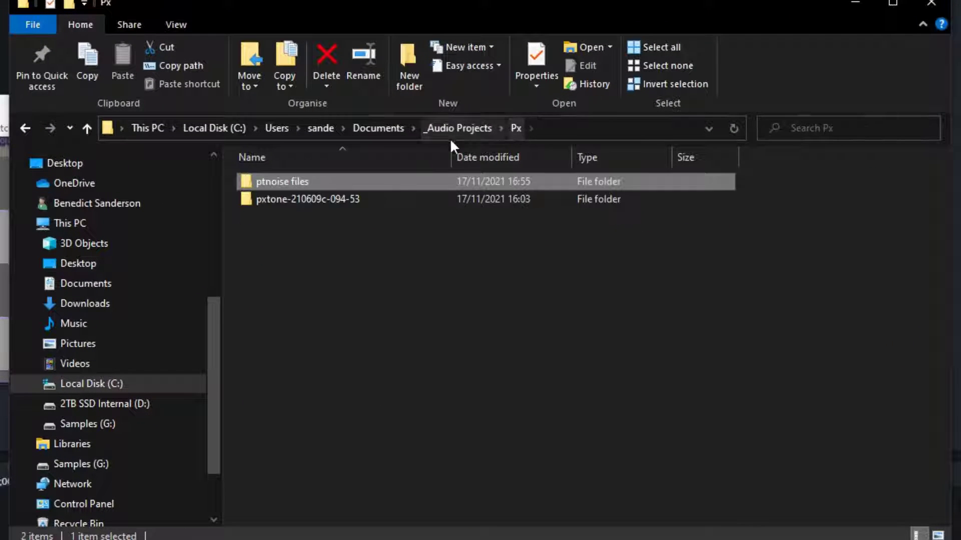
pyautogui.doubleClick(304, 200)
pyautogui.doubleClick(336, 181)
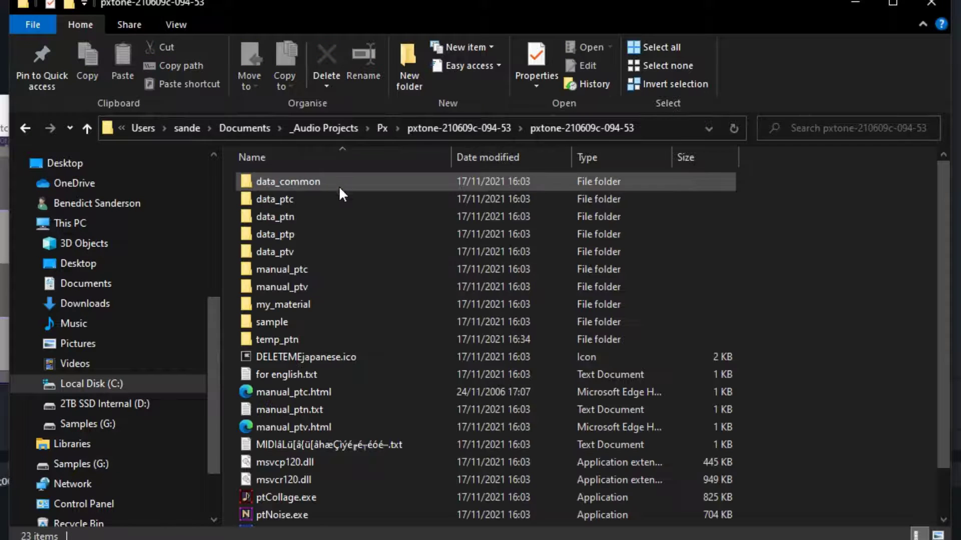
# Look at the pxtone programs in the folder: ptCollage.exe, ptNoise.exe, ptPlayer.exe and ptVoice.exe.
pyautogui.scroll(-2, 373, 379)
pyautogui.click(333, 443)
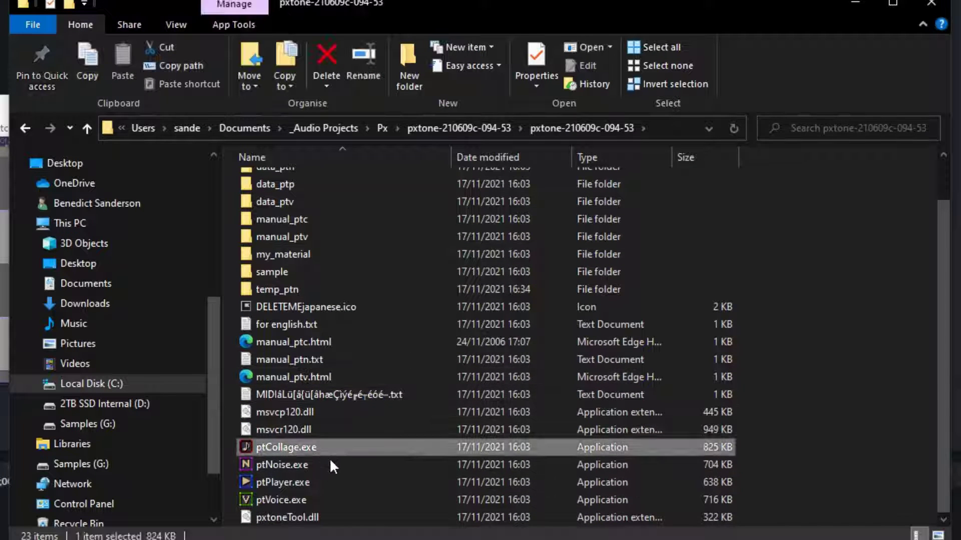
pyautogui.click(328, 461)
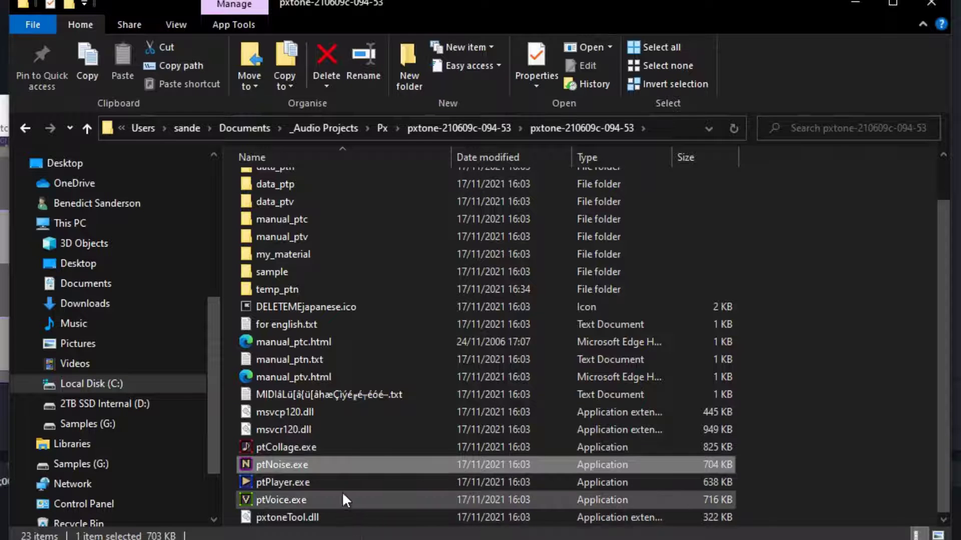
pyautogui.click(335, 483)
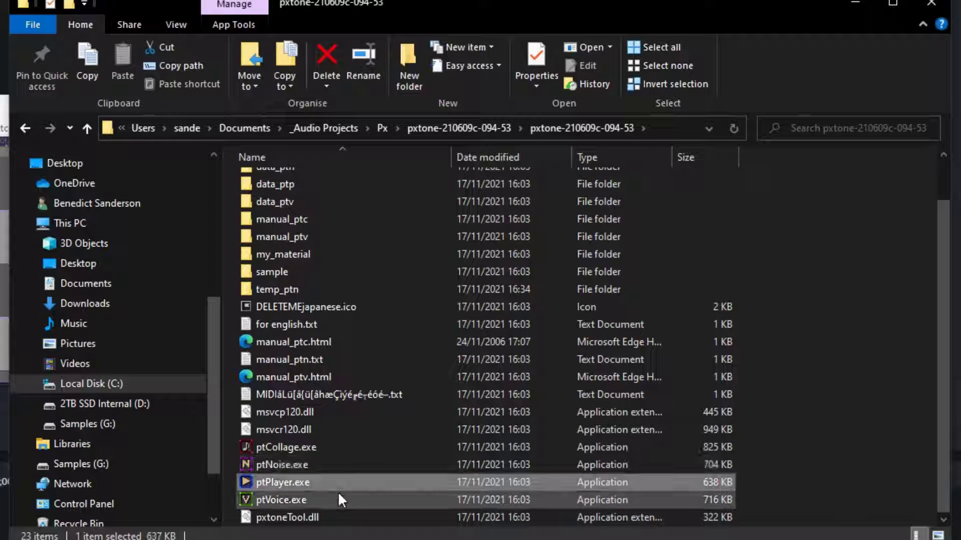
pyautogui.click(338, 500)
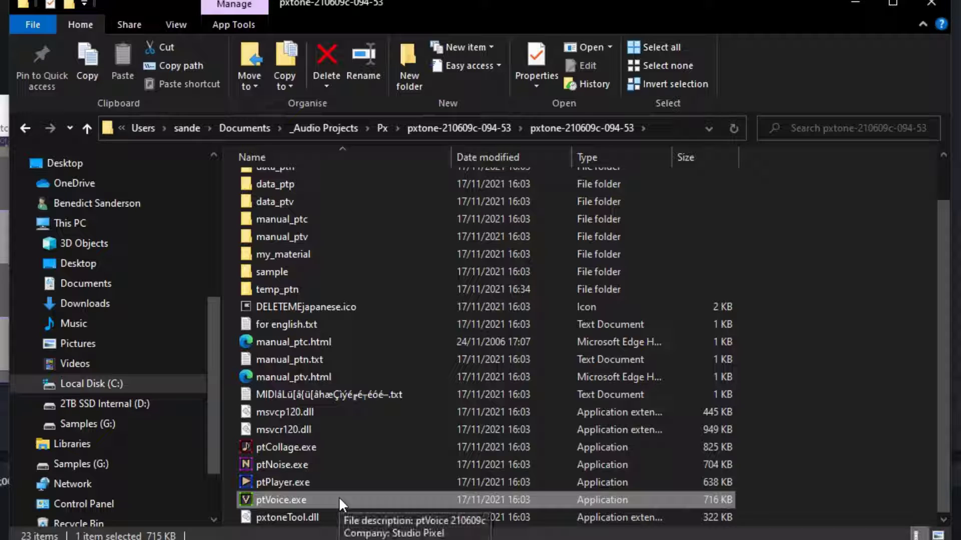
# Read the language instructions in for english.txt and locate the DELETEMEjapanese.ico file.
pyautogui.click(335, 323)
pyautogui.press('space')
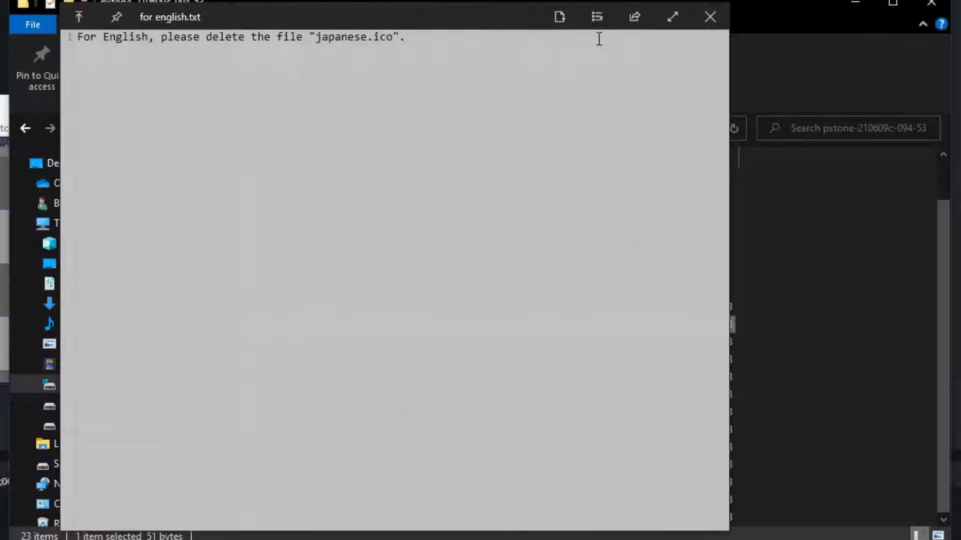
pyautogui.click(710, 16)
pyautogui.click(400, 308)
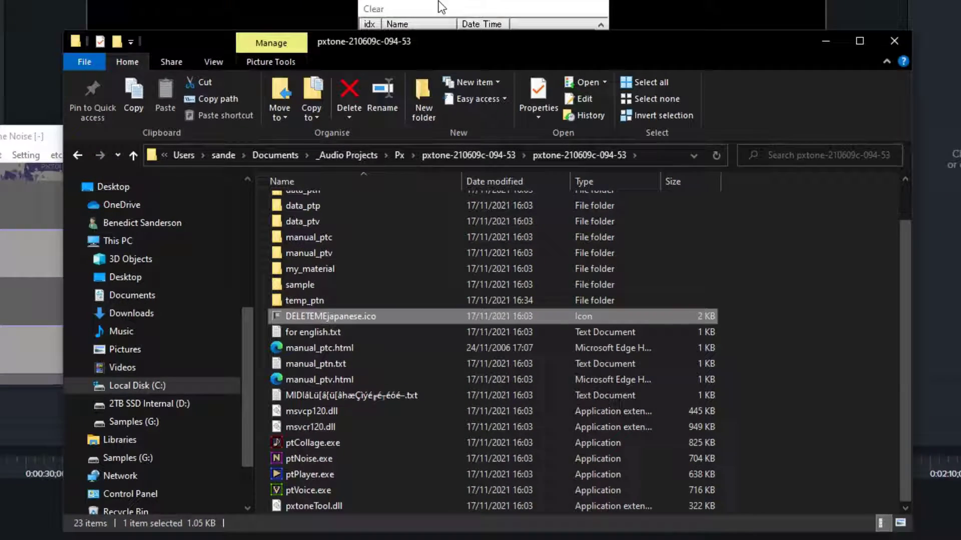
# Switch to pxtone Noise and look through the layers of the building destroy.ptnoise design.
pyautogui.click(453, 48)
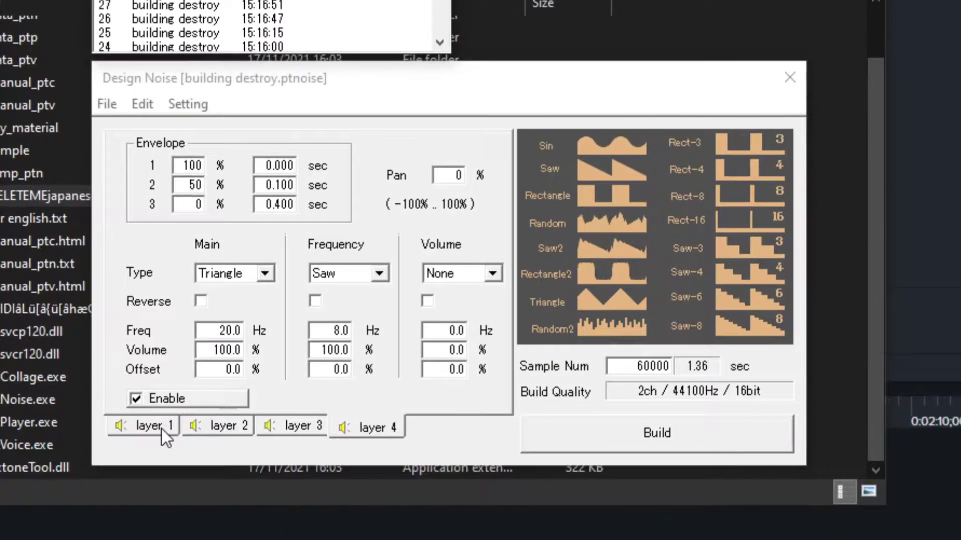
pyautogui.click(417, 467)
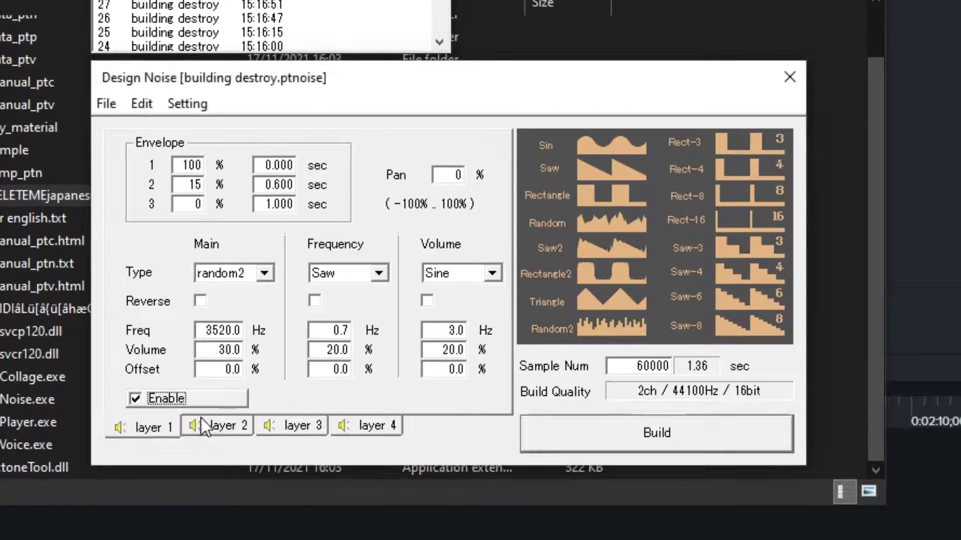
pyautogui.click(201, 419)
pyautogui.click(352, 425)
pyautogui.click(241, 424)
pyautogui.click(352, 425)
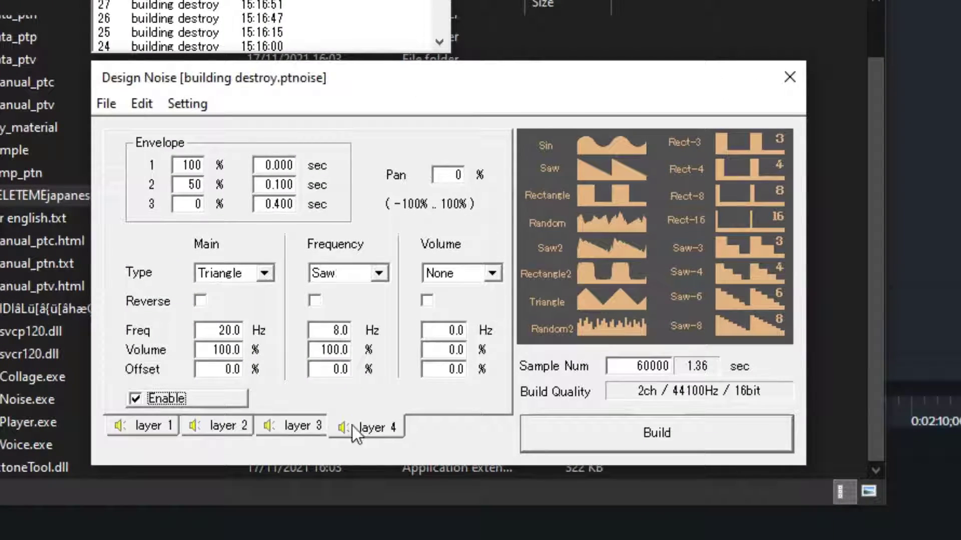
# Disable layers 4, 3 and 2 so only layer 1 stays enabled, and show layer 1's settings.
pyautogui.click(200, 403)
pyautogui.click(269, 425)
pyautogui.click(210, 399)
pyautogui.click(225, 426)
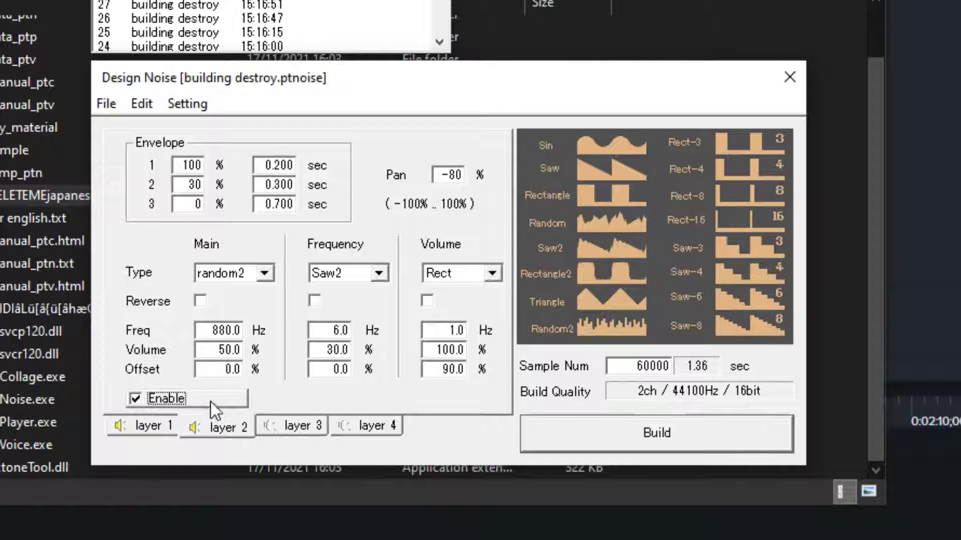
pyautogui.click(151, 426)
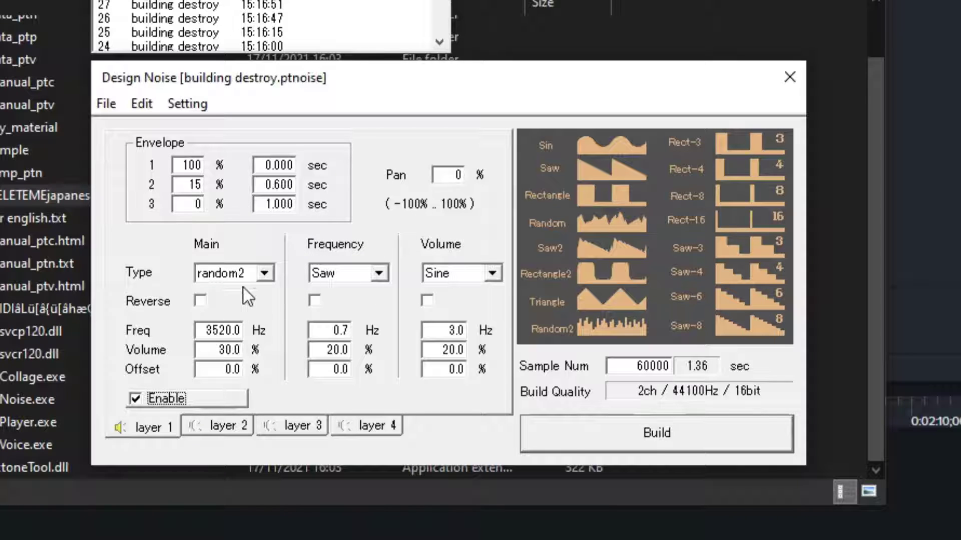
# Review layer 1's Main waveform types and the Build Quality settings without changing them.
pyautogui.click(265, 272)
pyautogui.click(265, 273)
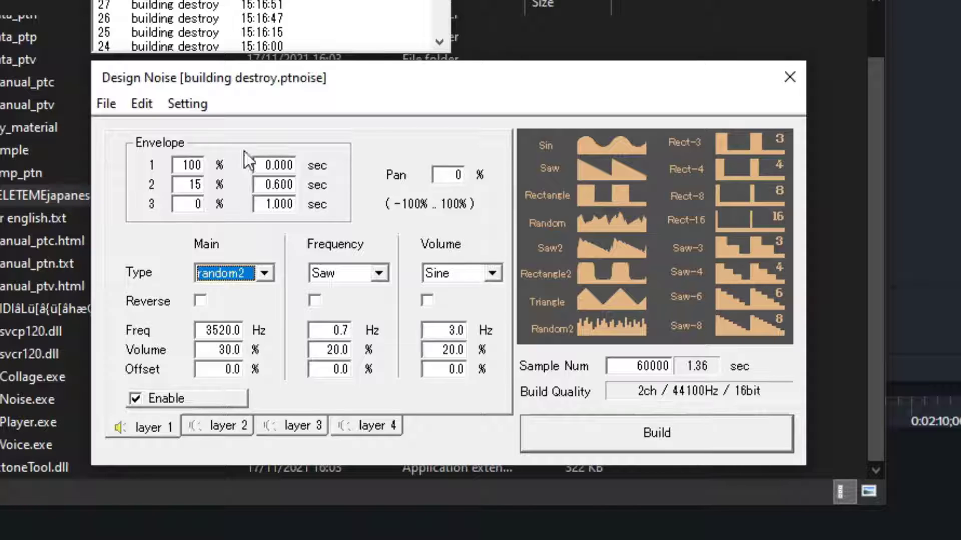
pyautogui.click(188, 104)
pyautogui.click(208, 125)
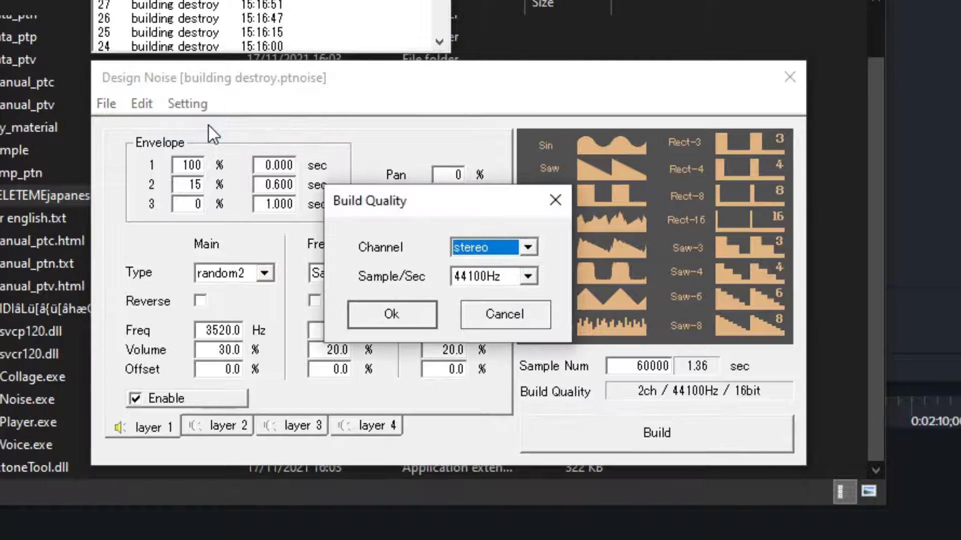
pyautogui.click(491, 316)
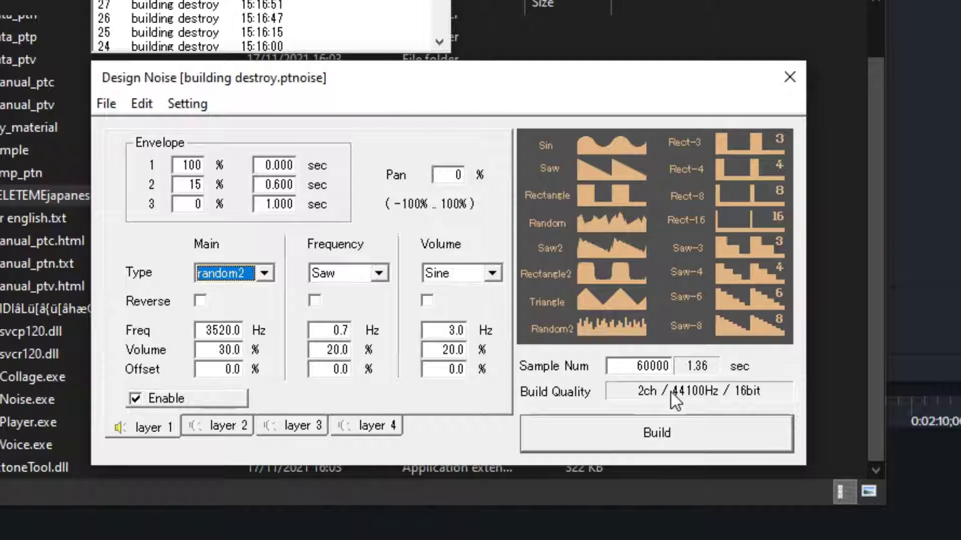
# Try a sample number of 44100 and return it to 60000.
pyautogui.doubleClick(643, 366)
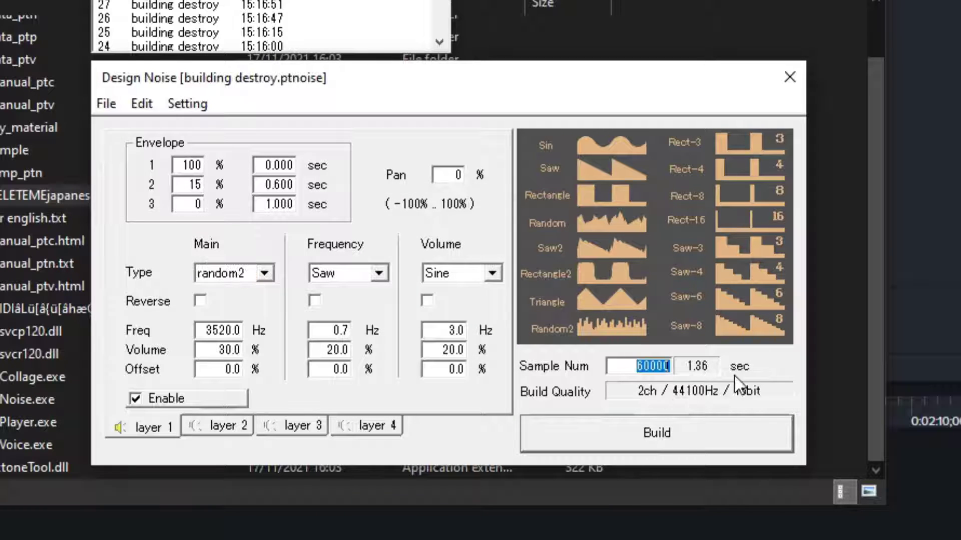
pyautogui.write('44100')
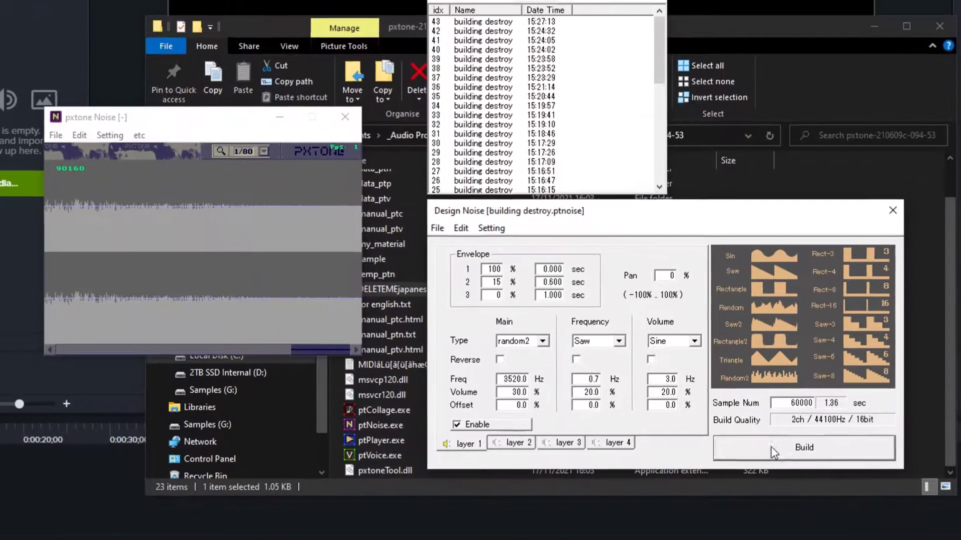
# Build the noise with only layer 1 enabled and inspect its waveform from start to end.
pyautogui.click(620, 435)
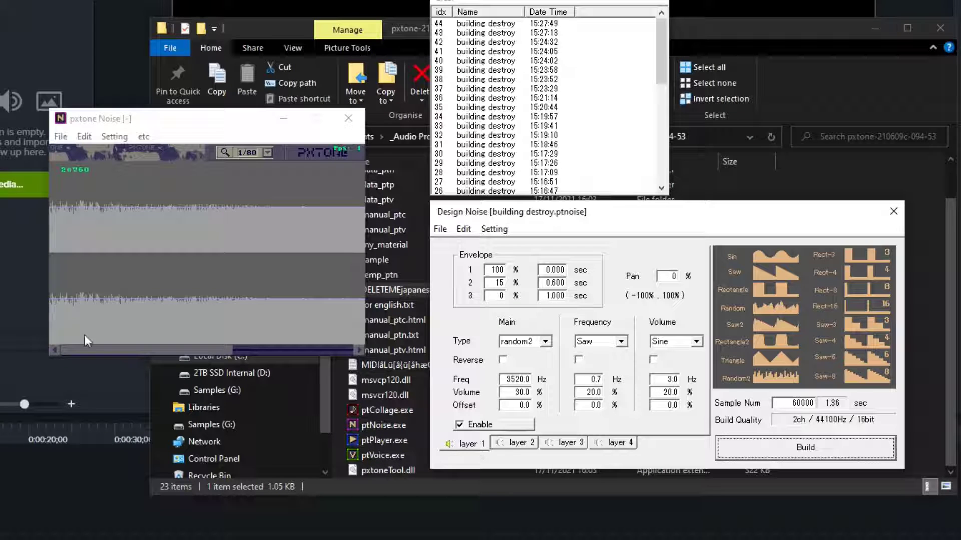
pyautogui.moveTo(71, 351); pyautogui.dragTo(292, 356)
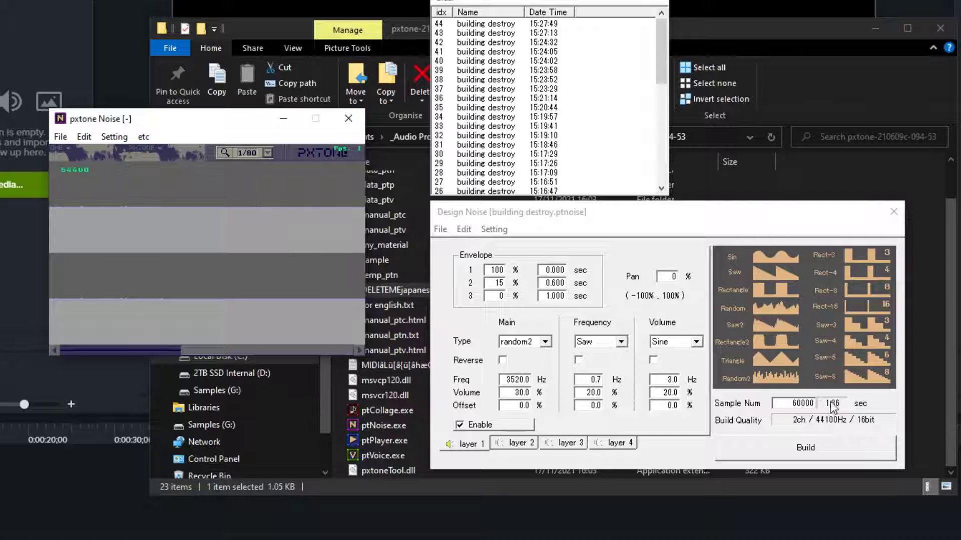
pyautogui.moveTo(233, 349); pyautogui.dragTo(47, 351)
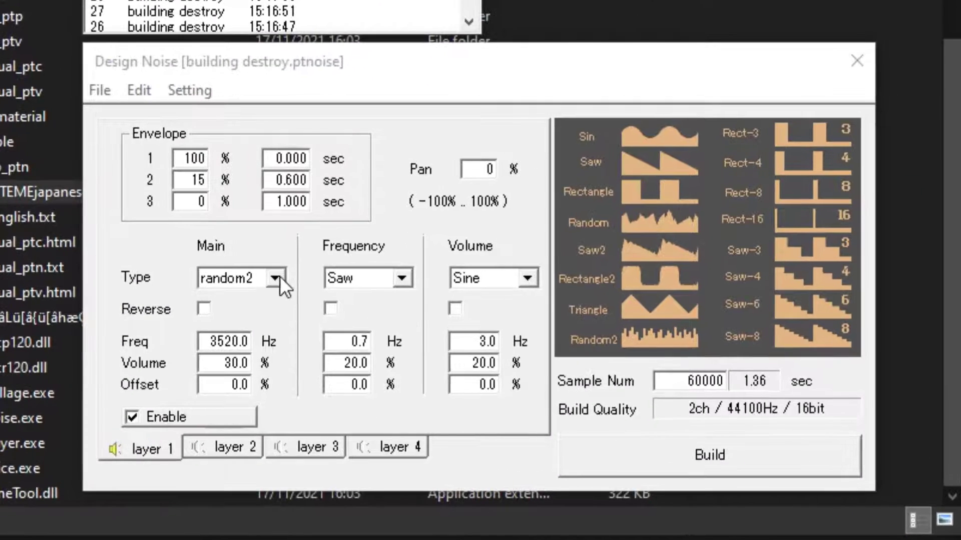
# Set layer 1's Main type to Sine and build the noise to hear it.
pyautogui.click(275, 277)
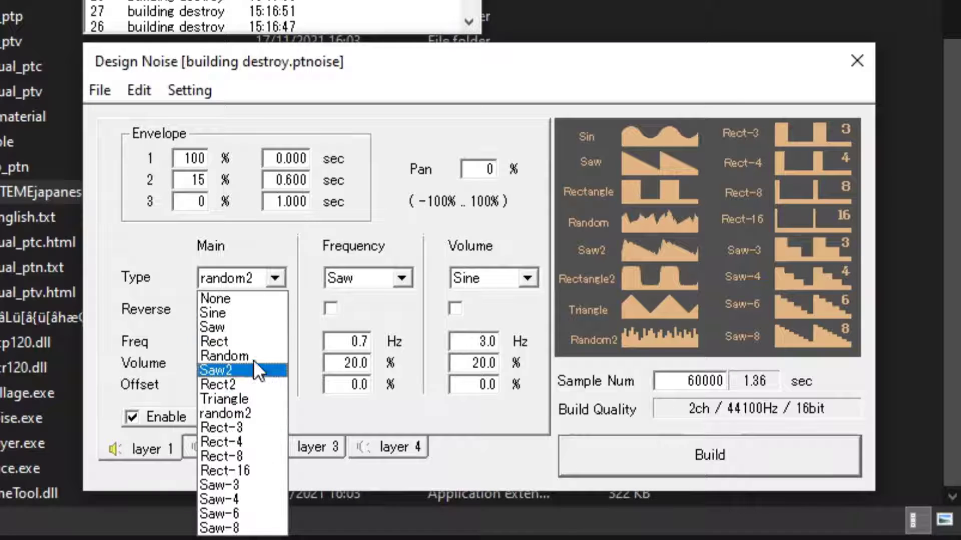
pyautogui.click(250, 312)
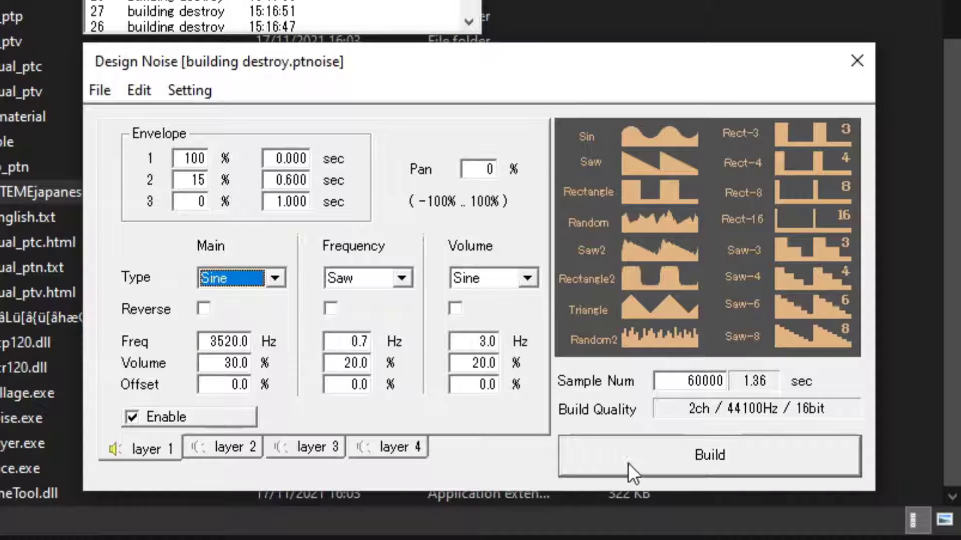
pyautogui.click(675, 454)
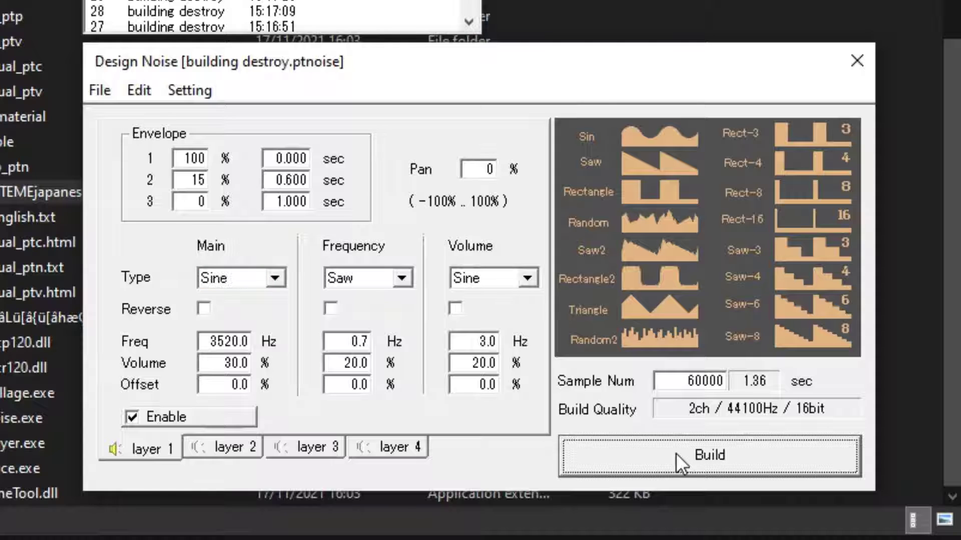
# Set layer 1's Main type to Random and build the noise to hear it.
pyautogui.click(279, 282)
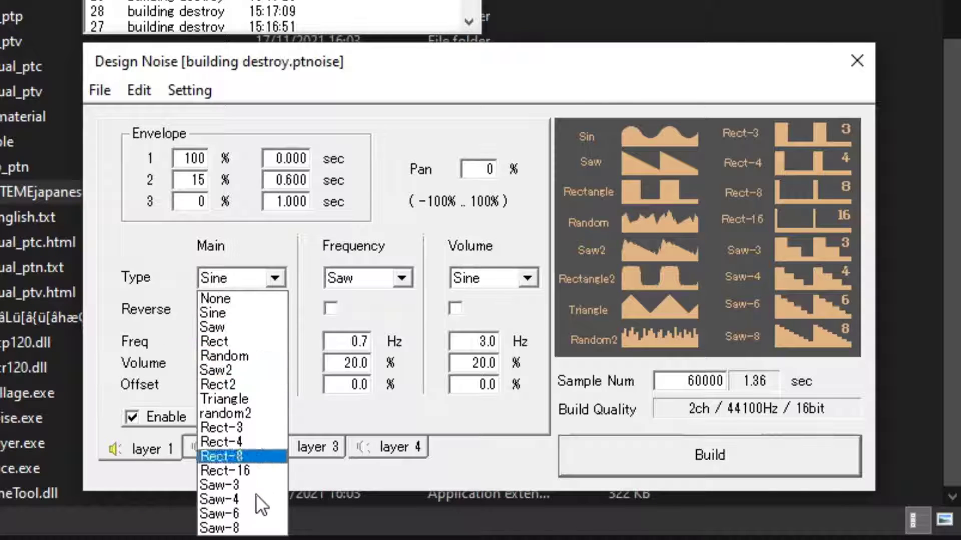
pyautogui.click(247, 357)
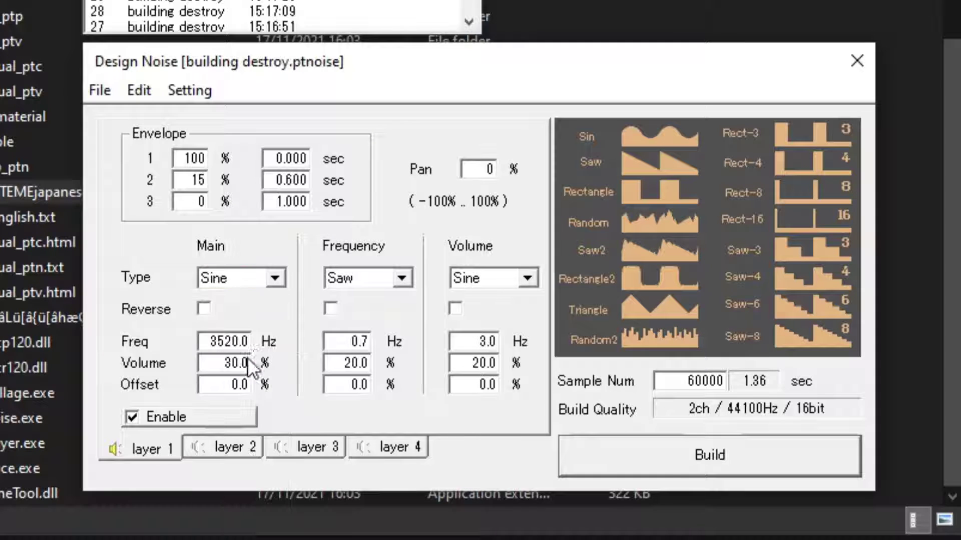
pyautogui.click(663, 457)
# Set layer 1's Main type back to random2 and build the noise.
pyautogui.click(275, 278)
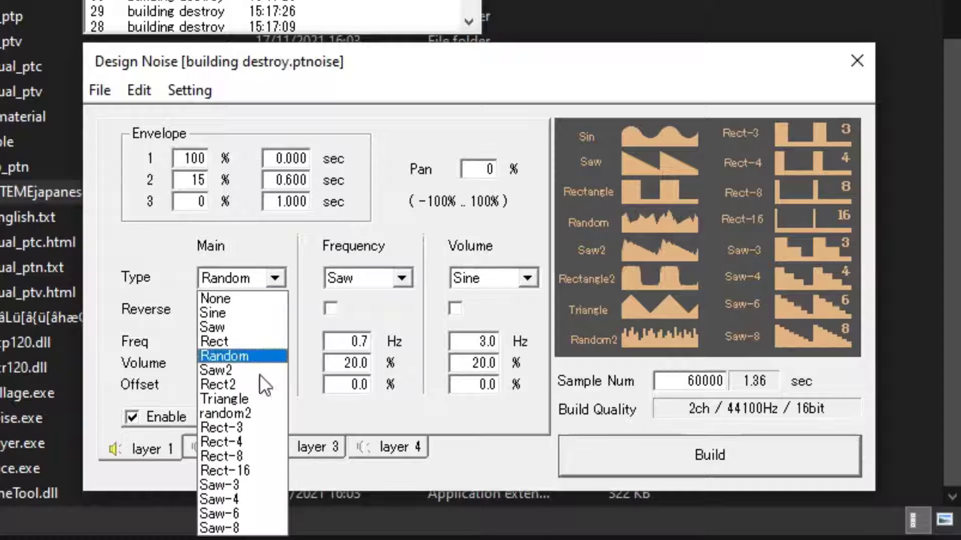
pyautogui.click(258, 411)
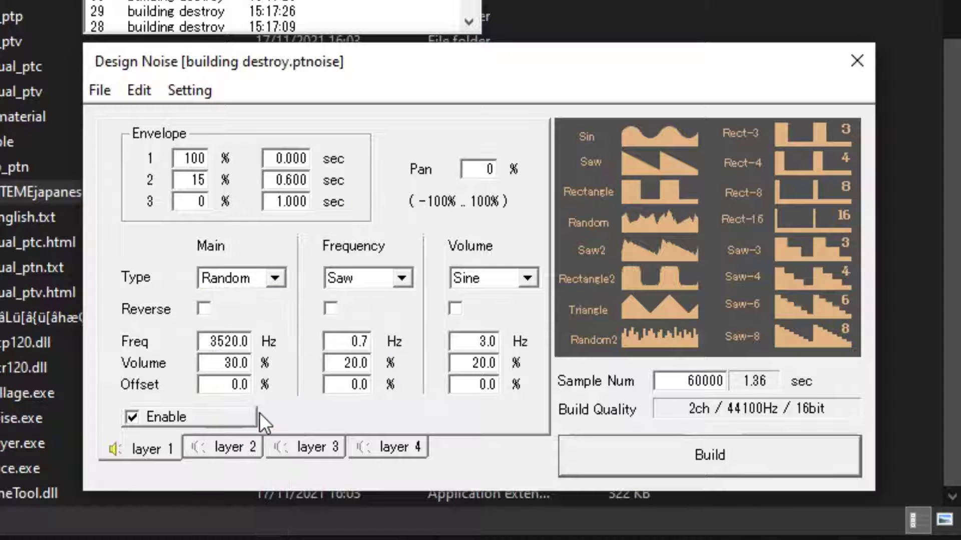
pyautogui.click(625, 446)
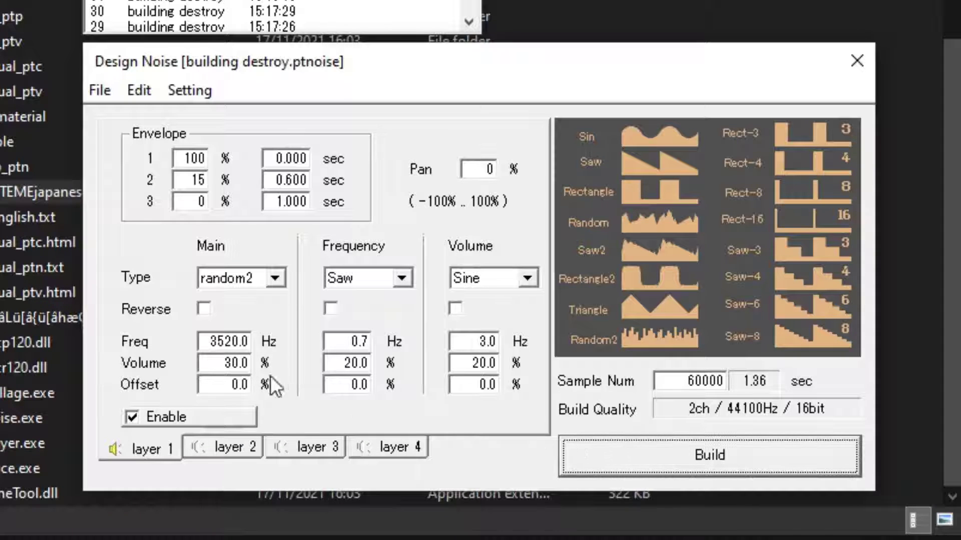
# Try Reverse on layer 1's Main waveform, build the noise, and turn Reverse off again.
pyautogui.click(204, 309)
pyautogui.click(593, 463)
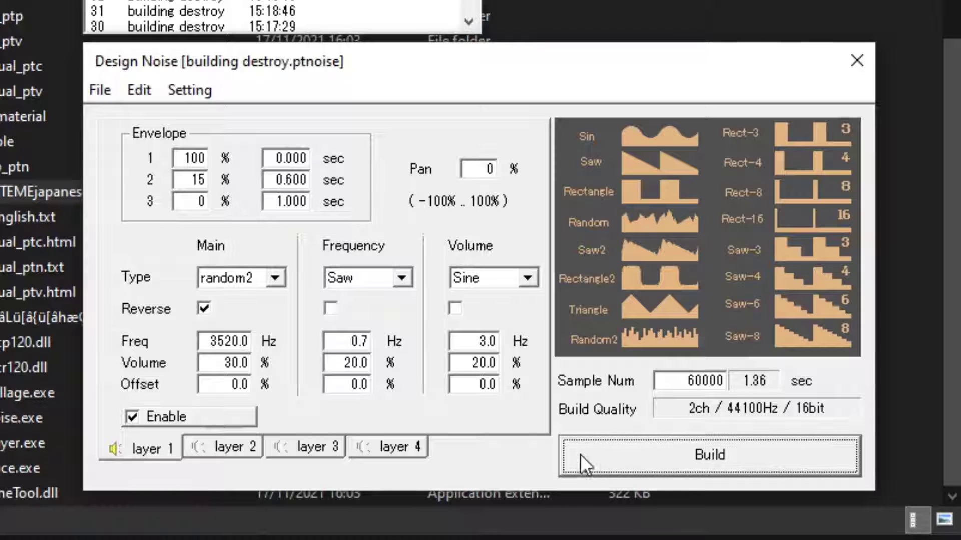
pyautogui.click(204, 310)
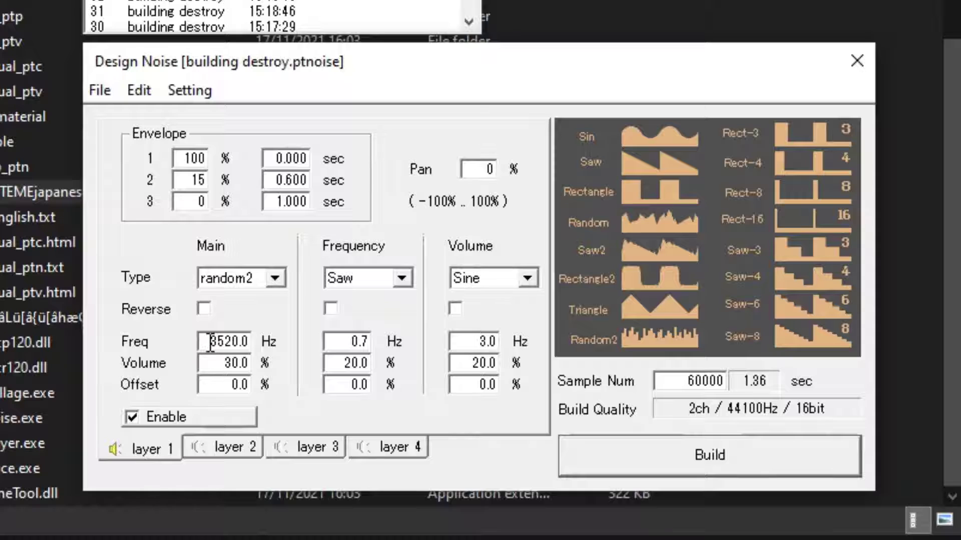
# Set layer 1's Main frequency to 500 Hz and build the noise to hear it.
pyautogui.moveTo(211, 343); pyautogui.dragTo(260, 337)
pyautogui.write('500')
pyautogui.press('Return')
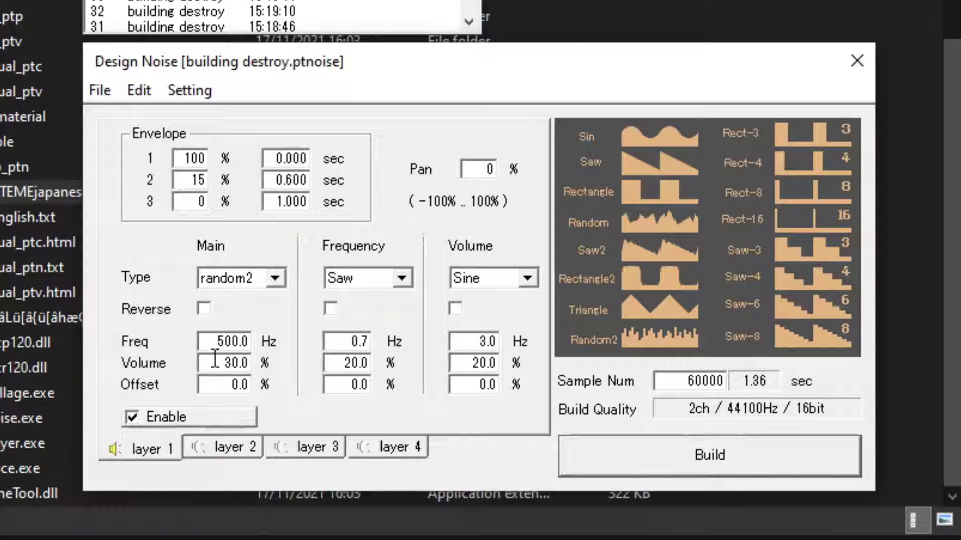
# Set layer 1's Main frequency to 3520 Hz and build the noise.
pyautogui.doubleClick(217, 340)
pyautogui.write('3520')
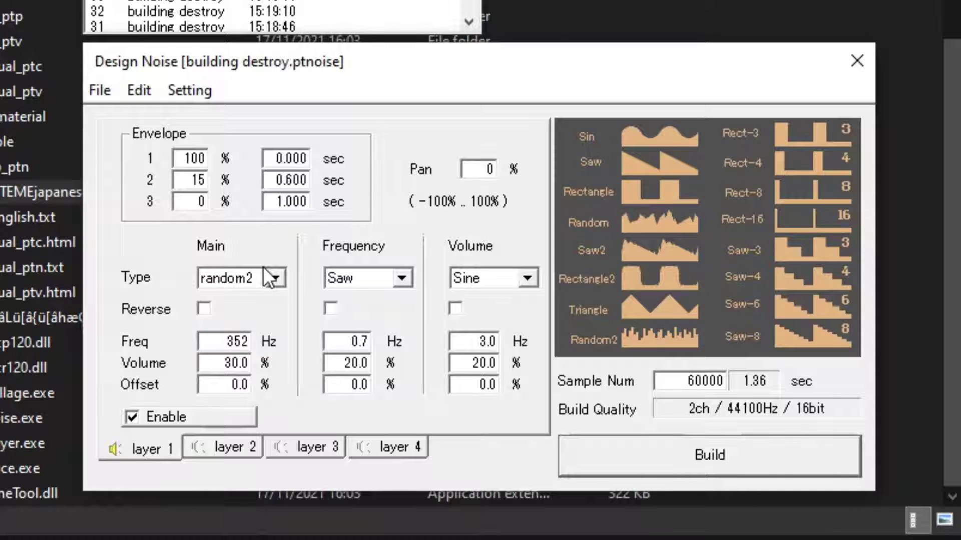
pyautogui.press('Return')
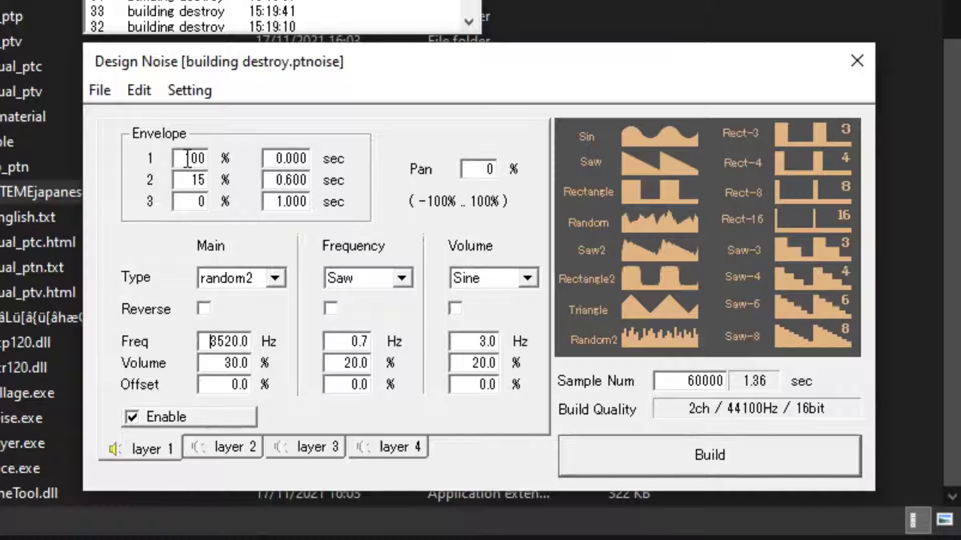
# Try a time of 0.5 sec for layer 1's first envelope point, build the noise, and set the time back to 0.
pyautogui.moveTo(186, 159); pyautogui.dragTo(209, 159)
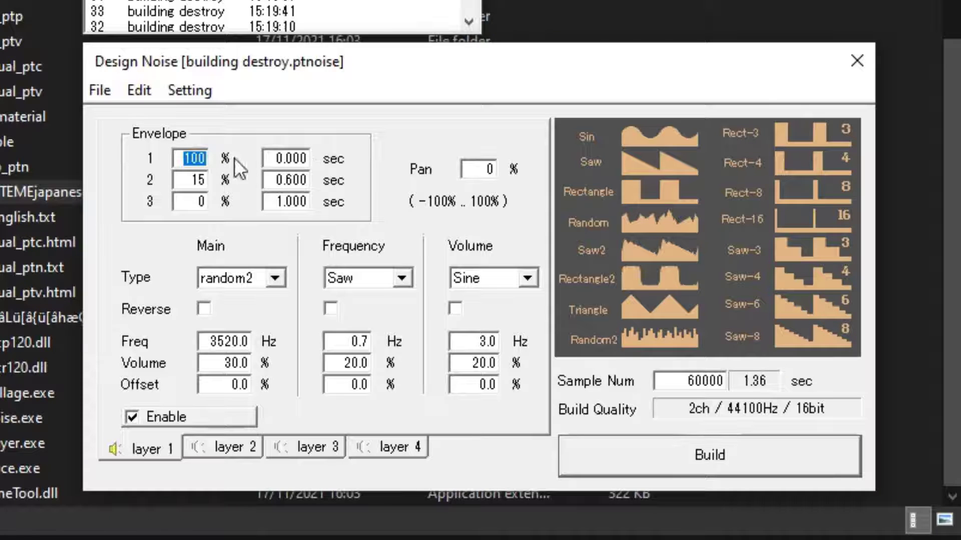
pyautogui.click(183, 160)
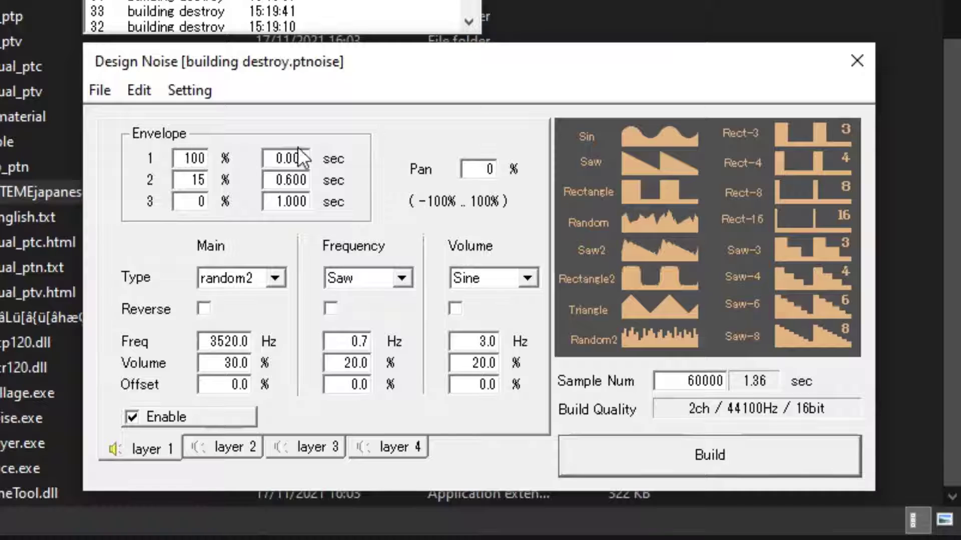
pyautogui.moveTo(269, 158); pyautogui.dragTo(332, 157)
pyautogui.click(309, 158)
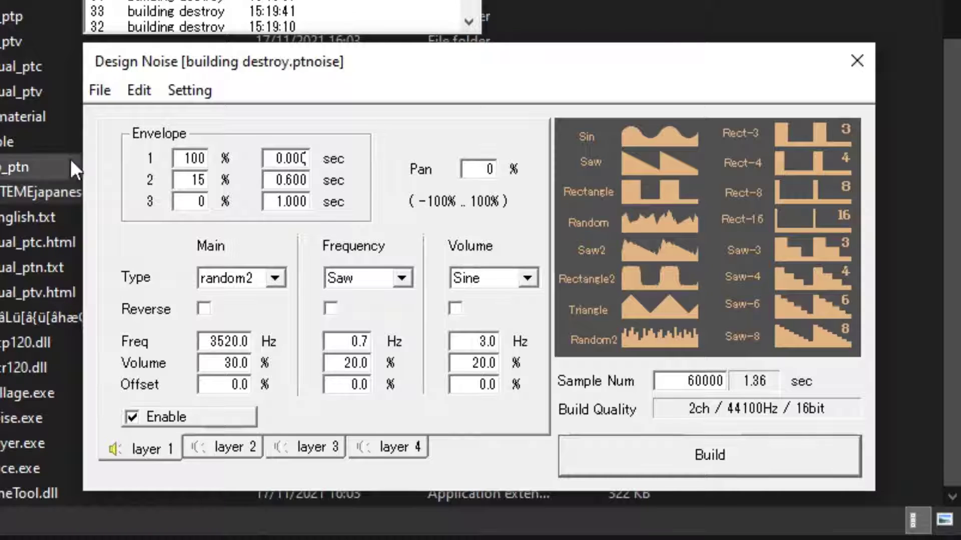
pyautogui.moveTo(274, 158); pyautogui.dragTo(316, 158)
pyautogui.write('0.5')
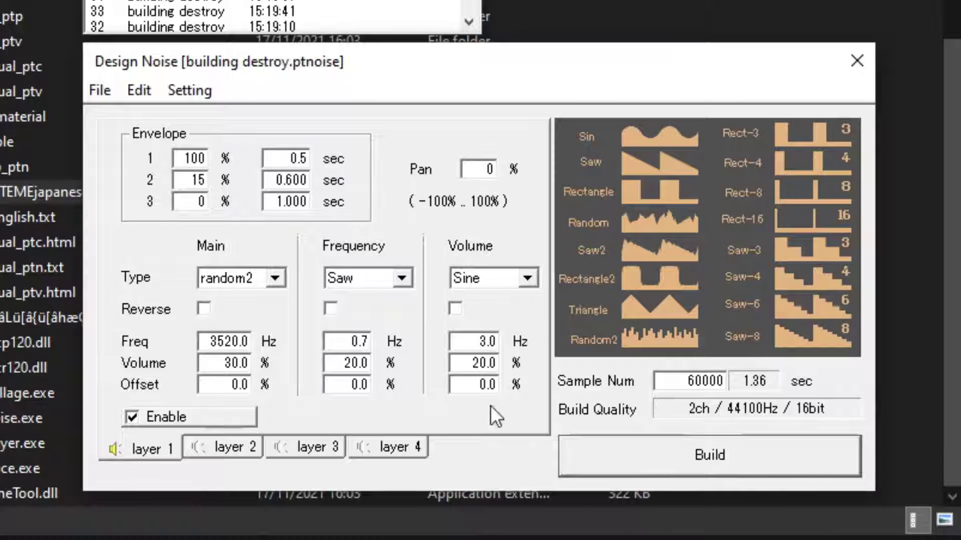
pyautogui.click(697, 463)
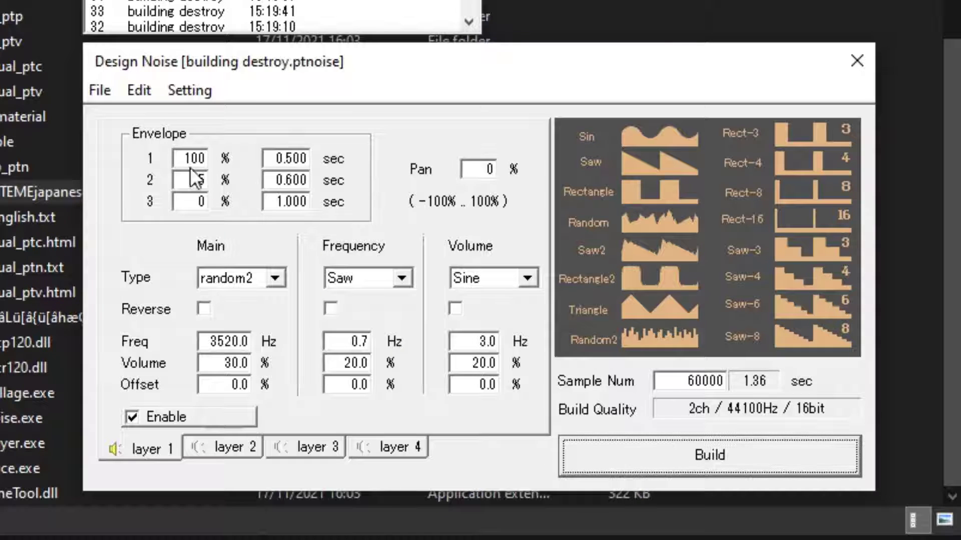
pyautogui.doubleClick(289, 159)
pyautogui.write('0')
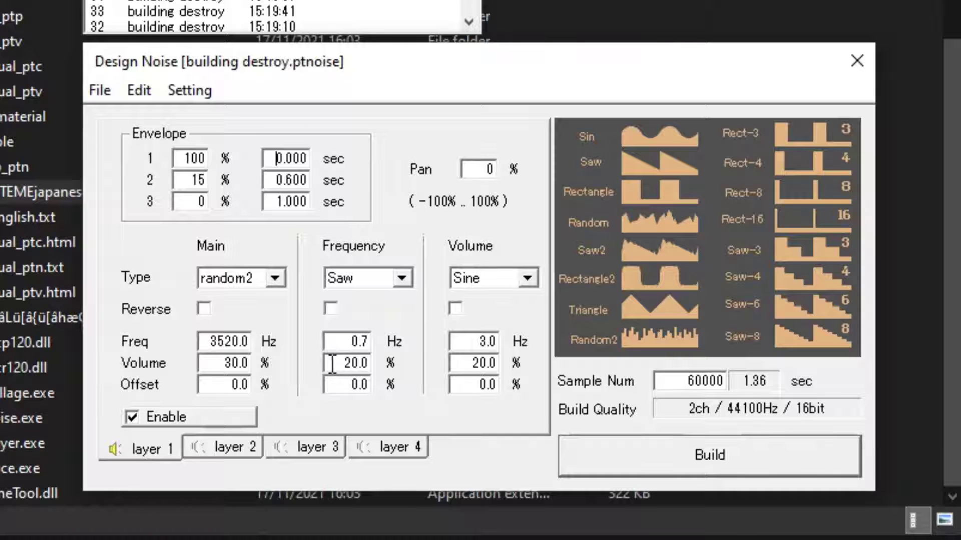
# Set the volume of layer 1's Frequency waveform to 0% and build the noise to hear it.
pyautogui.moveTo(345, 364); pyautogui.dragTo(388, 364)
pyautogui.write('0')
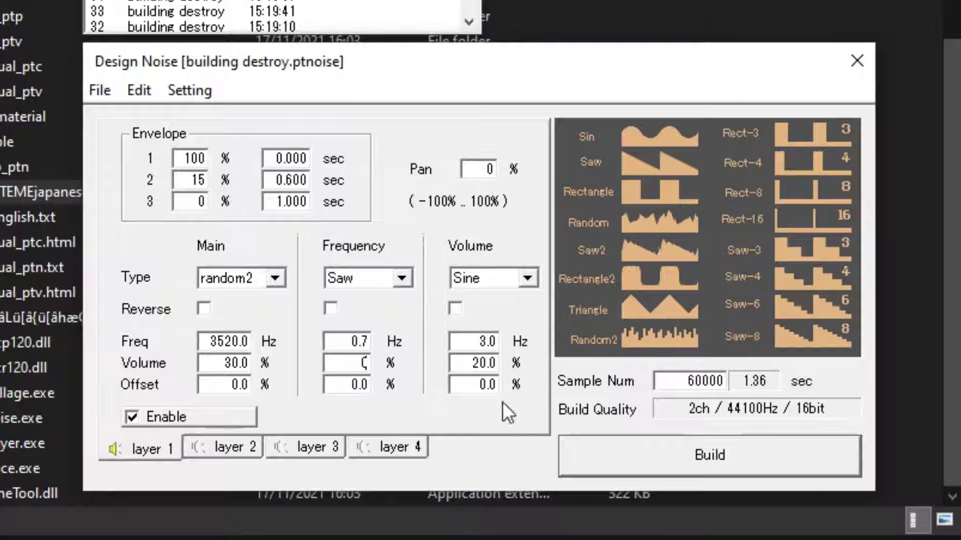
pyautogui.click(642, 457)
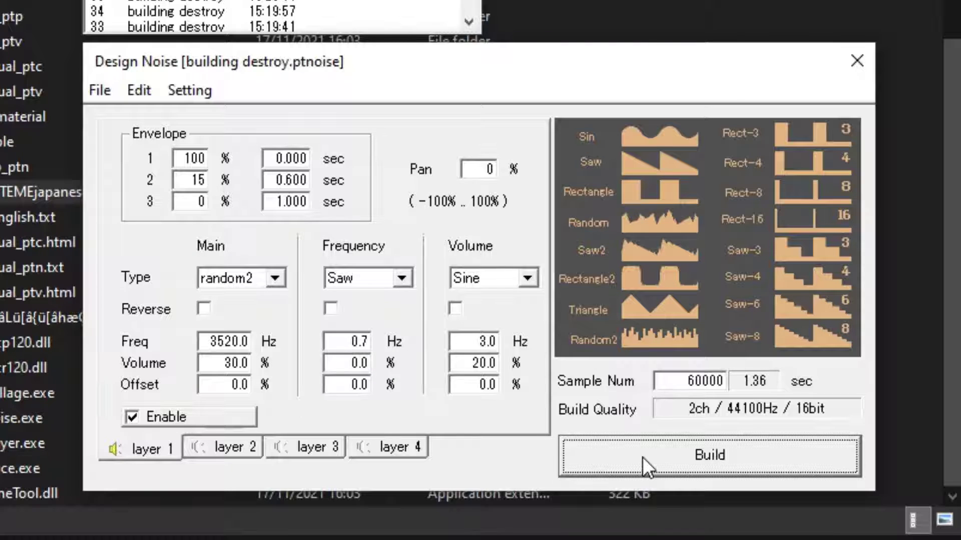
# Try 60% volume on layer 1's Frequency waveform, build the noise, and return the volume to 20%.
pyautogui.moveTo(351, 364); pyautogui.dragTo(377, 364)
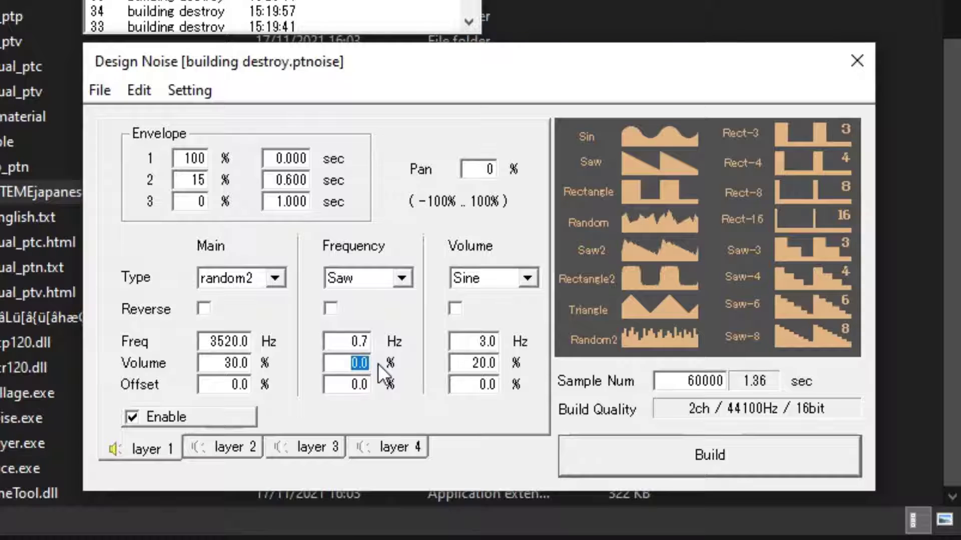
pyautogui.write('60')
pyautogui.press('Return')
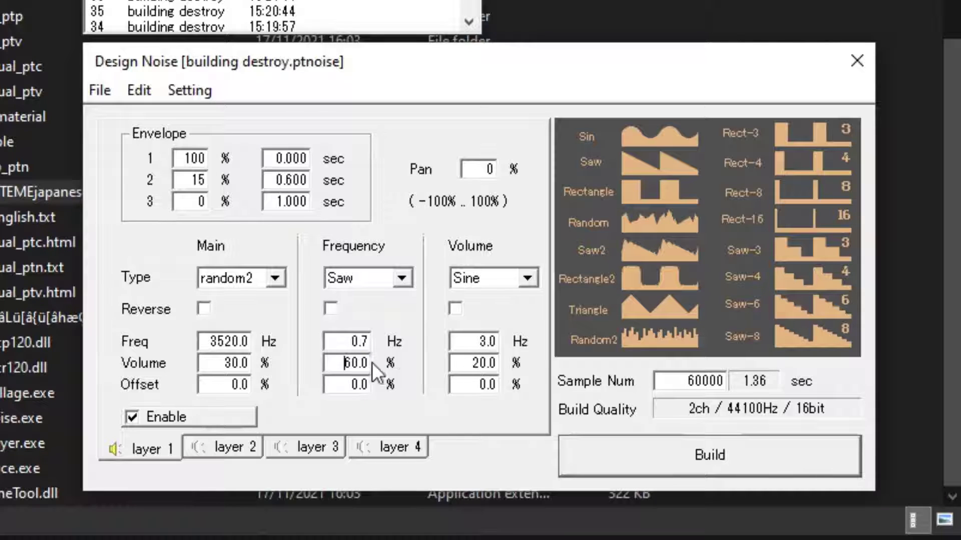
pyautogui.press('Delete')
pyautogui.click(629, 445)
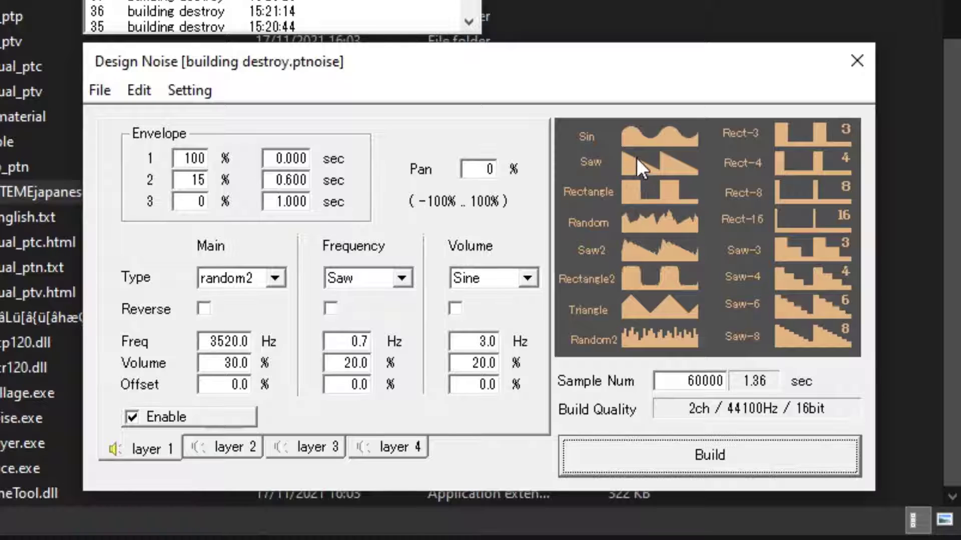
# Set the offset of layer 1's Frequency waveform to 50% and build the noise to hear it.
pyautogui.moveTo(349, 385); pyautogui.dragTo(377, 385)
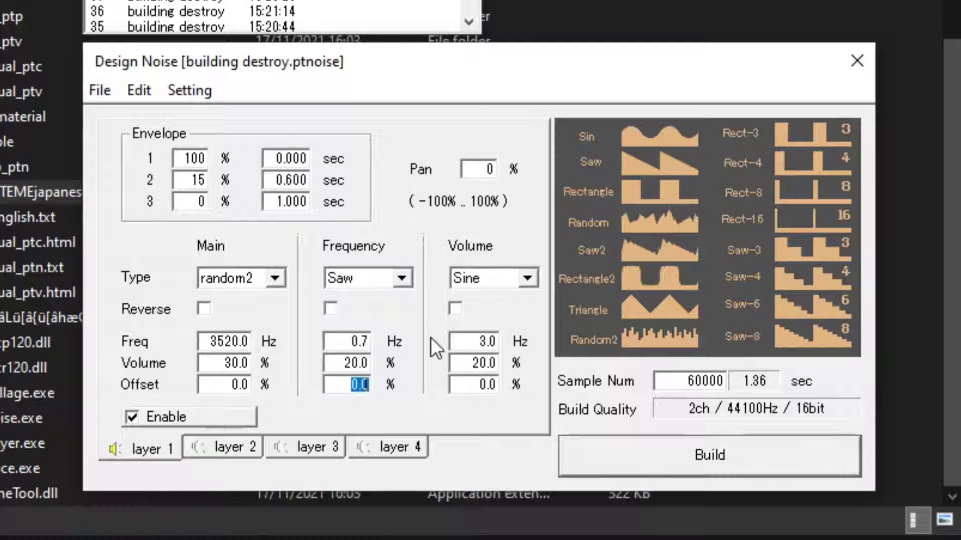
pyautogui.write('50.0')
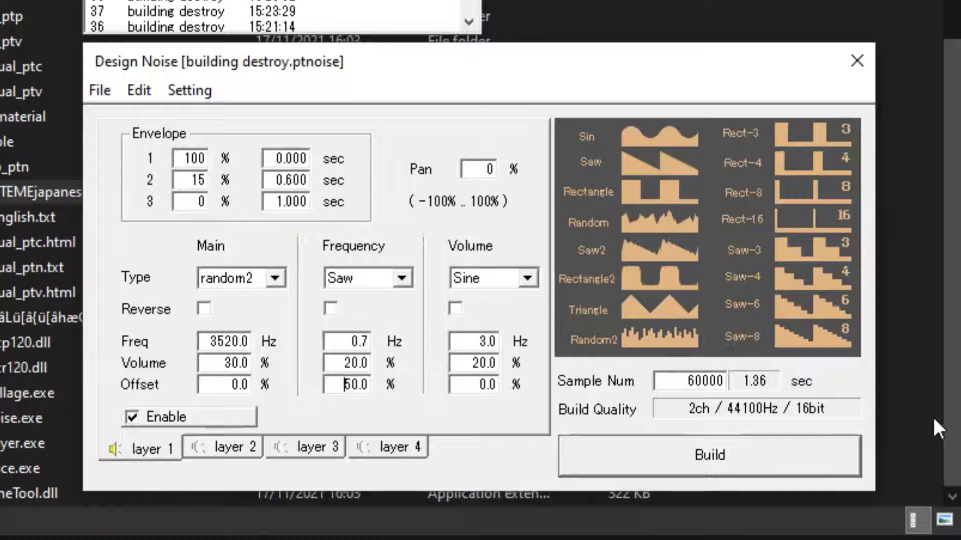
pyautogui.click(740, 455)
pyautogui.hotkey('alt', 'Tab')
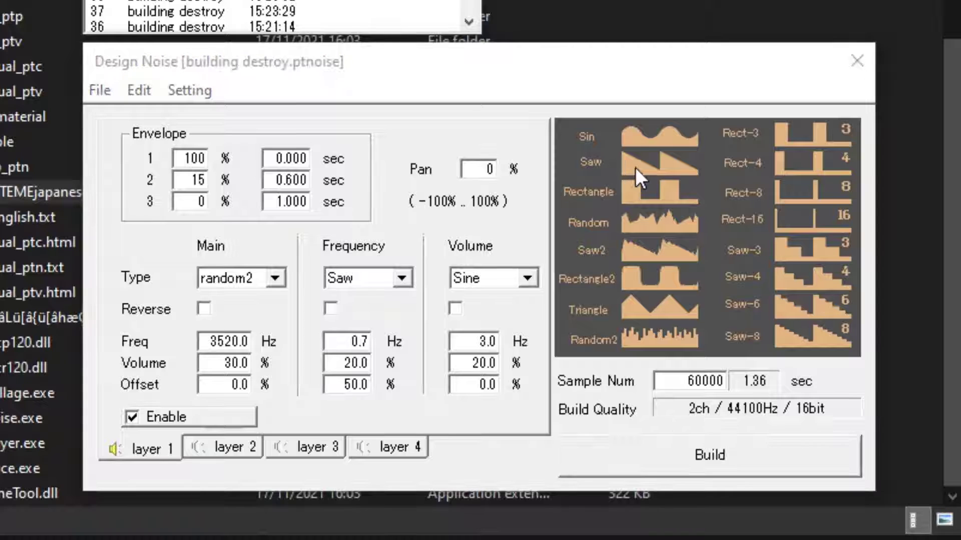
pyautogui.click(664, 157)
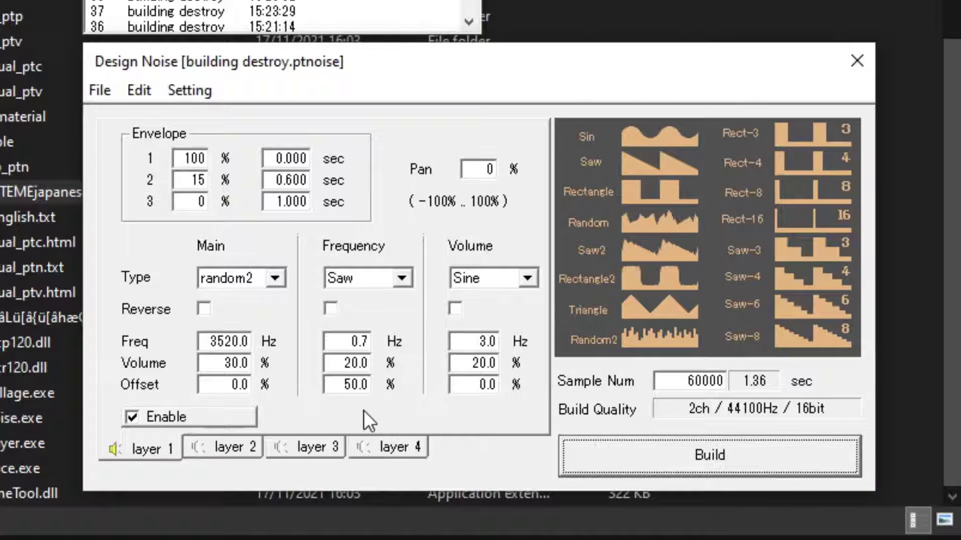
# Set the offset of layer 1's Frequency waveform back to 0% and build the noise.
pyautogui.doubleClick(349, 386)
pyautogui.write('0')
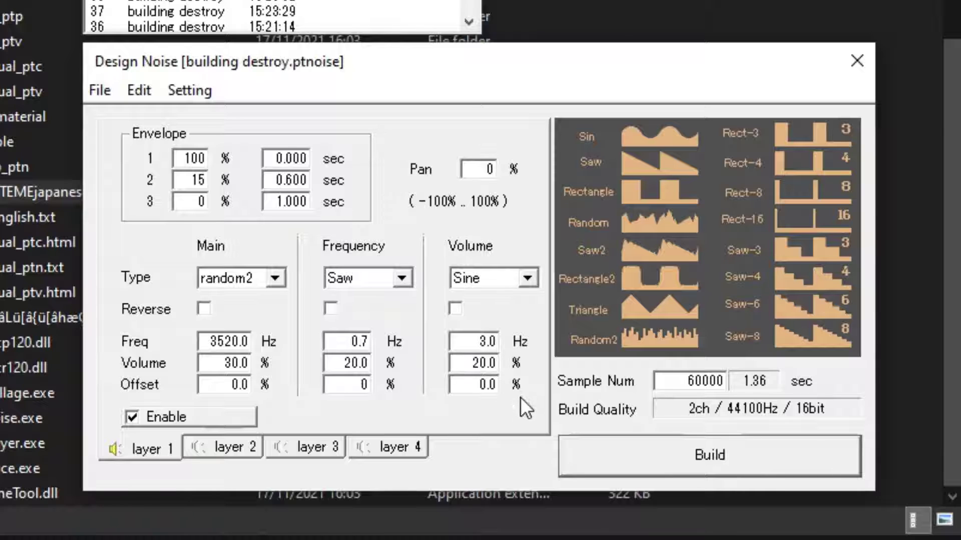
pyautogui.click(614, 457)
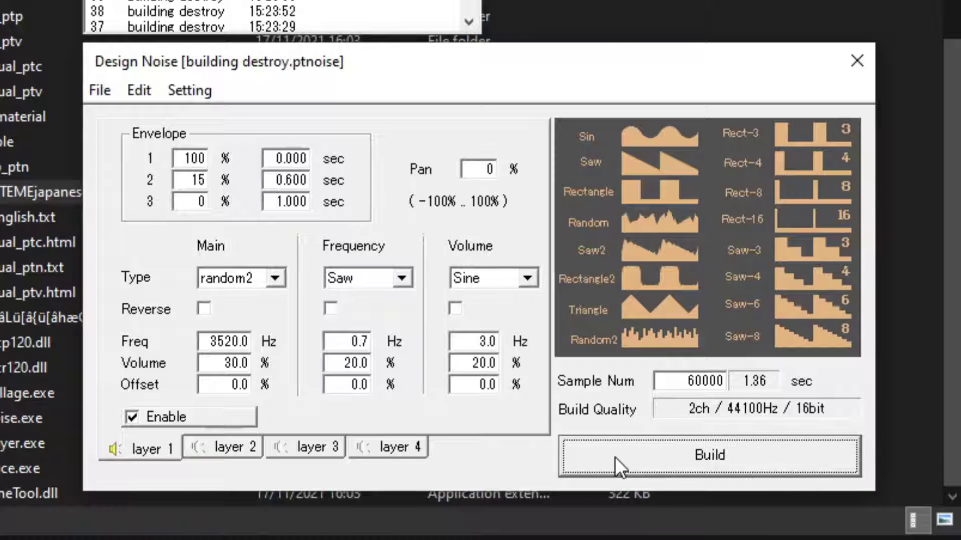
# Set the volume of layer 1's Volume waveform to 100% and build the noise to hear it.
pyautogui.doubleClick(476, 362)
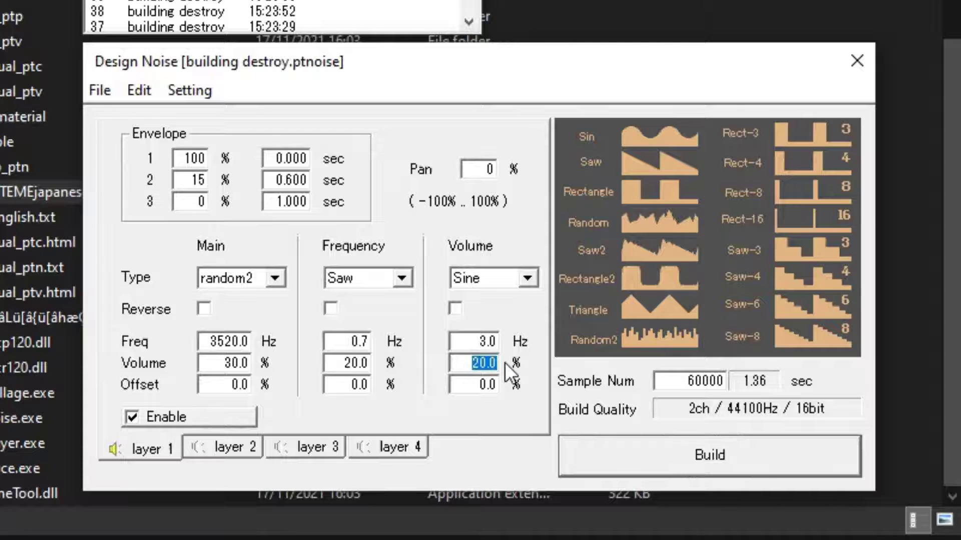
pyautogui.write('100')
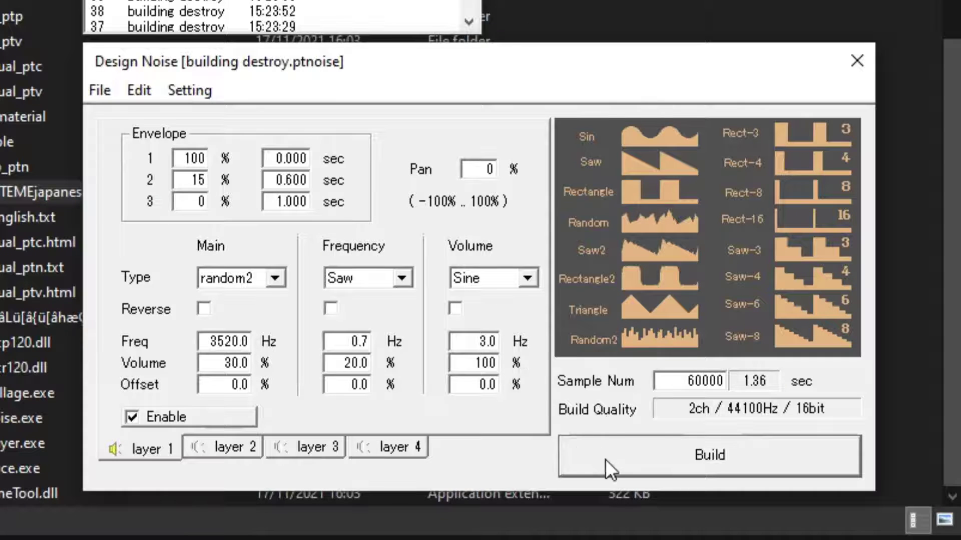
pyautogui.click(606, 459)
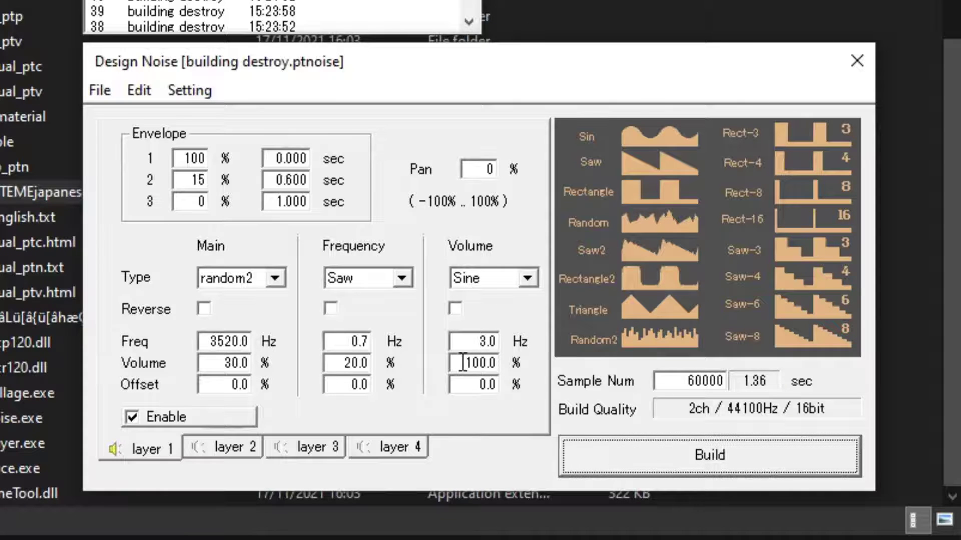
# Set the volume of layer 1's Volume waveform back to 20% and build the noise.
pyautogui.moveTo(463, 362); pyautogui.dragTo(528, 365)
pyautogui.write('20')
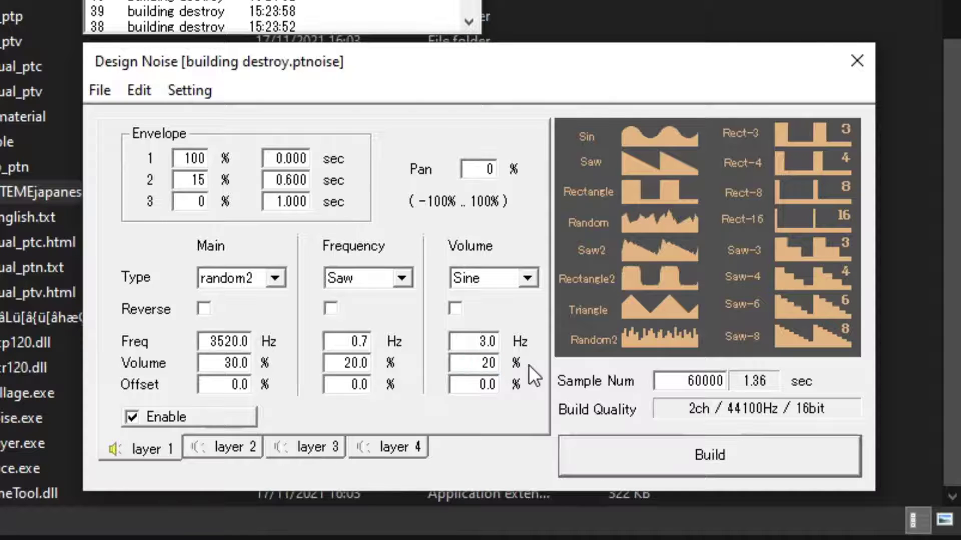
pyautogui.click(647, 449)
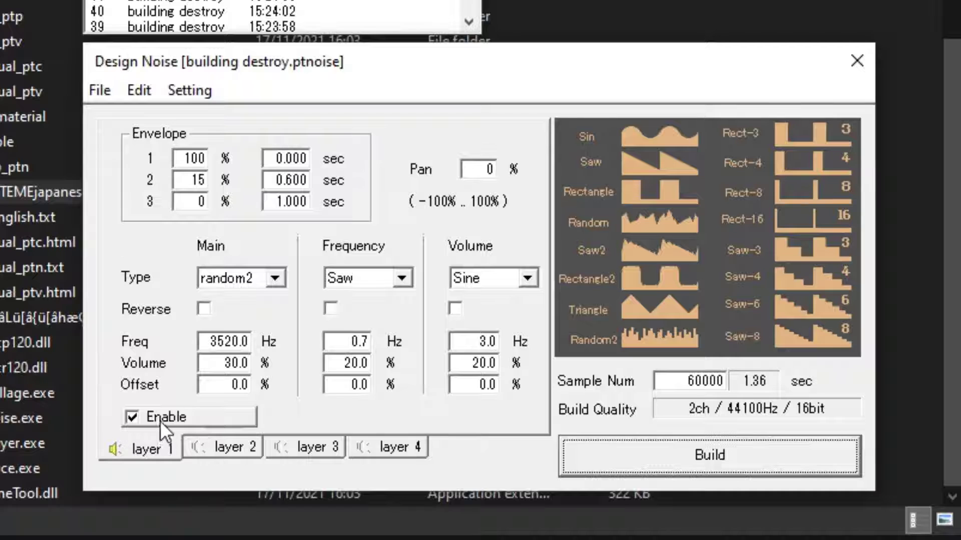
# Disable layer 1 of the building destroy noise.
pyautogui.click(193, 442)
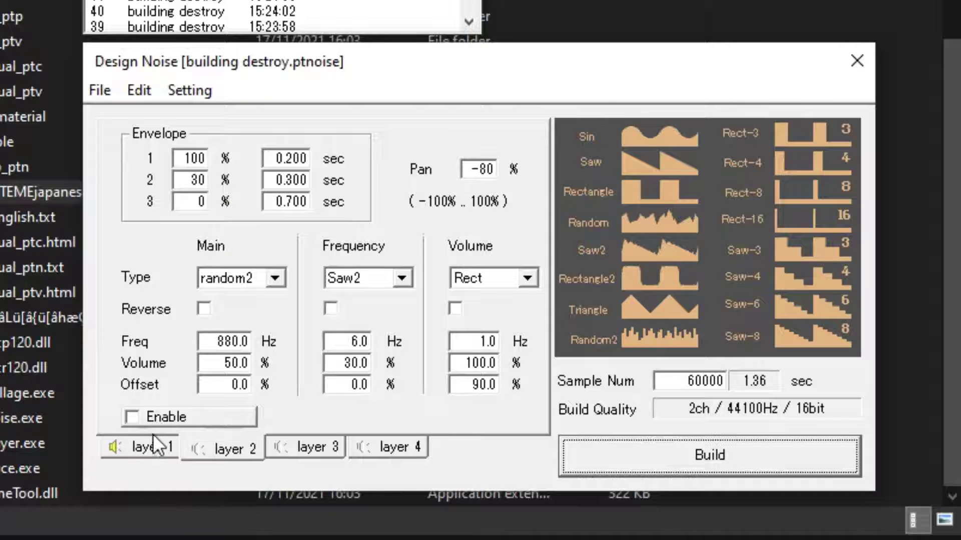
pyautogui.click(157, 442)
pyautogui.click(173, 421)
# Compare the settings of layers 2 and 3, enable both layers, and build the noise to hear them together.
pyautogui.click(208, 440)
pyautogui.click(284, 445)
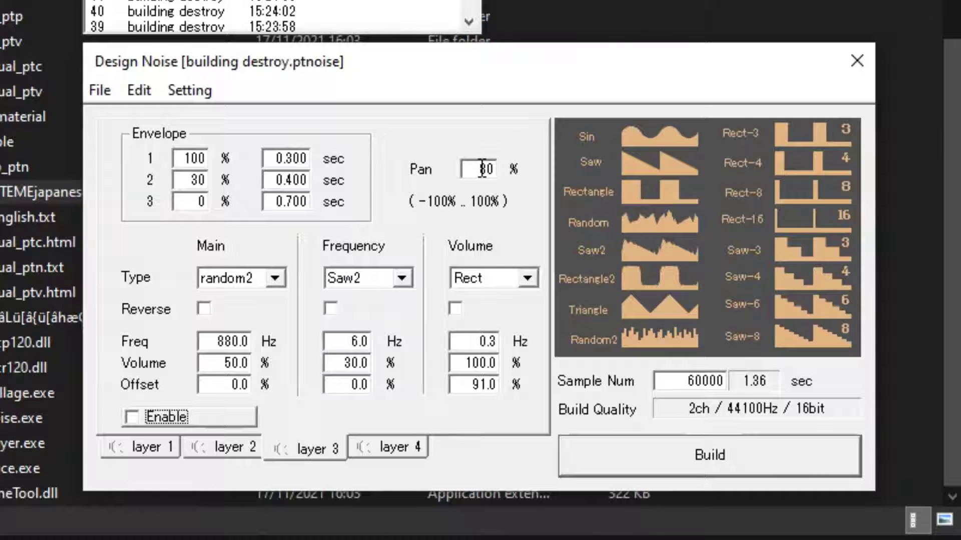
pyautogui.click(222, 447)
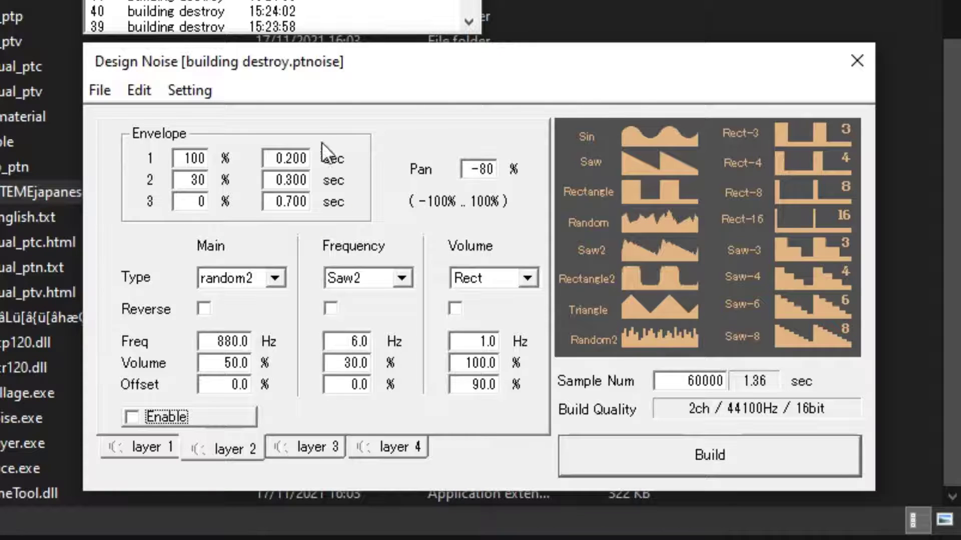
pyautogui.click(310, 447)
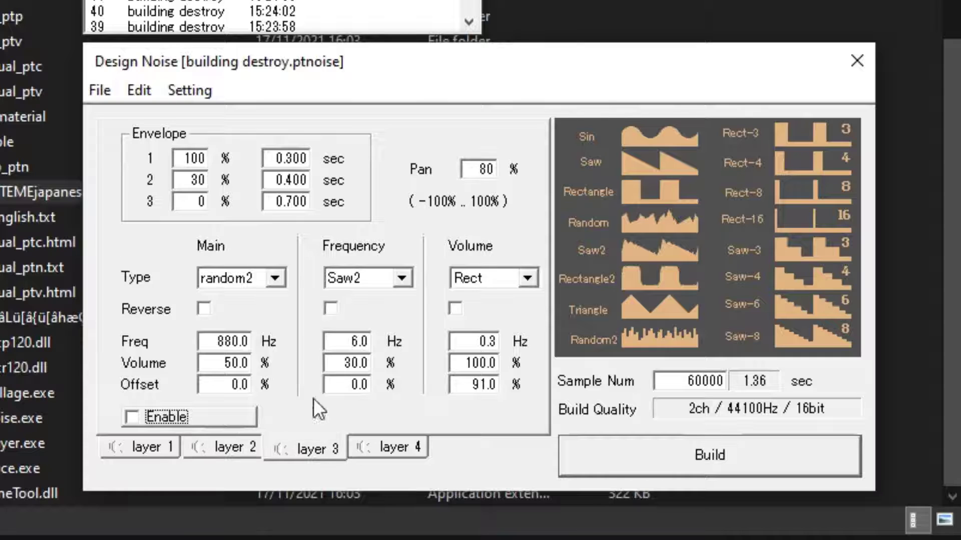
pyautogui.click(202, 426)
pyautogui.click(205, 441)
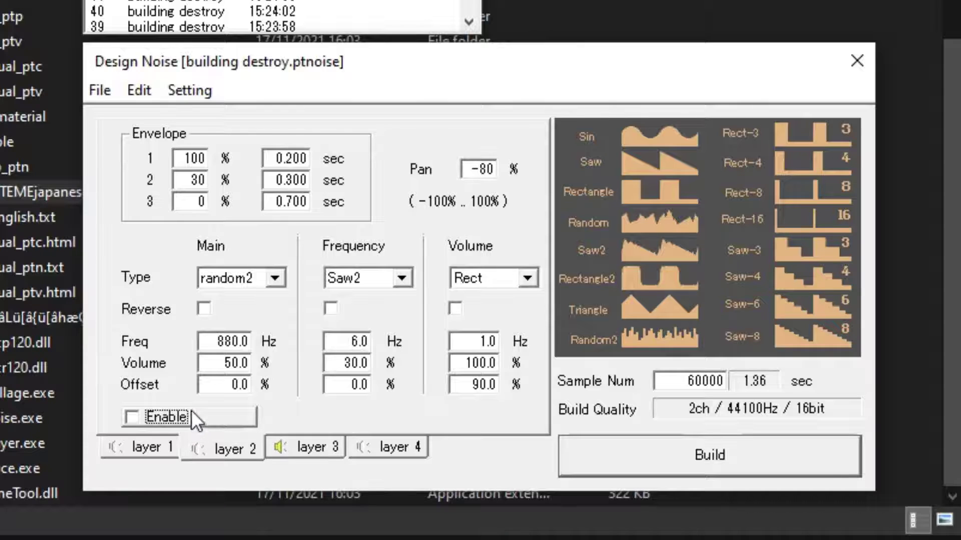
pyautogui.click(210, 418)
pyautogui.click(670, 459)
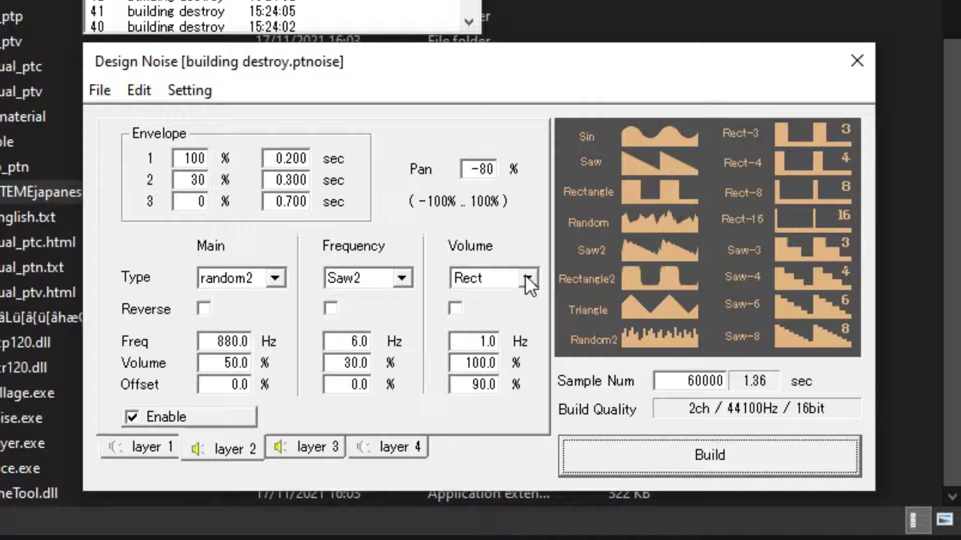
# Disable layers 2 and 3 of the noise.
pyautogui.click(226, 417)
pyautogui.click(272, 448)
pyautogui.click(229, 416)
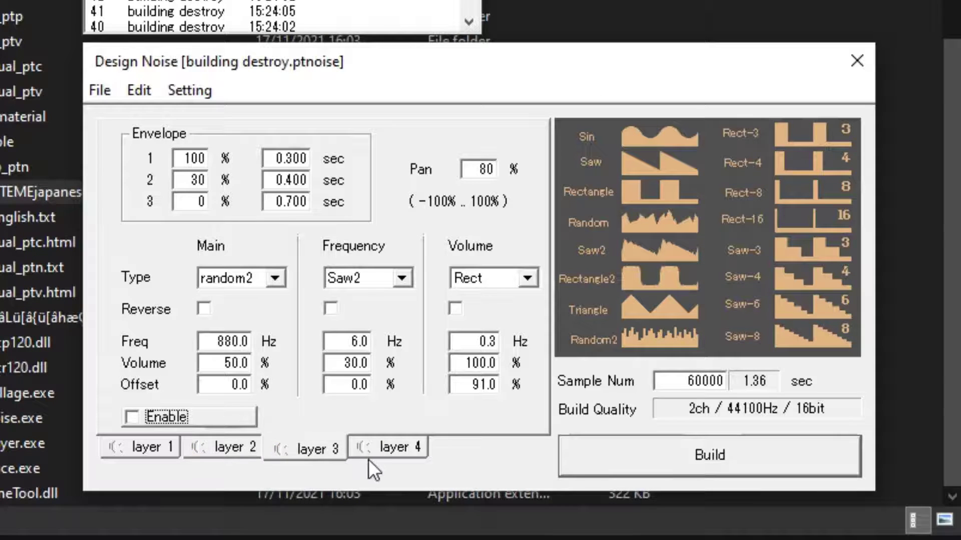
# Enable layer 4 and build the noise to hear it on its own.
pyautogui.click(360, 450)
pyautogui.click(139, 416)
pyautogui.click(635, 452)
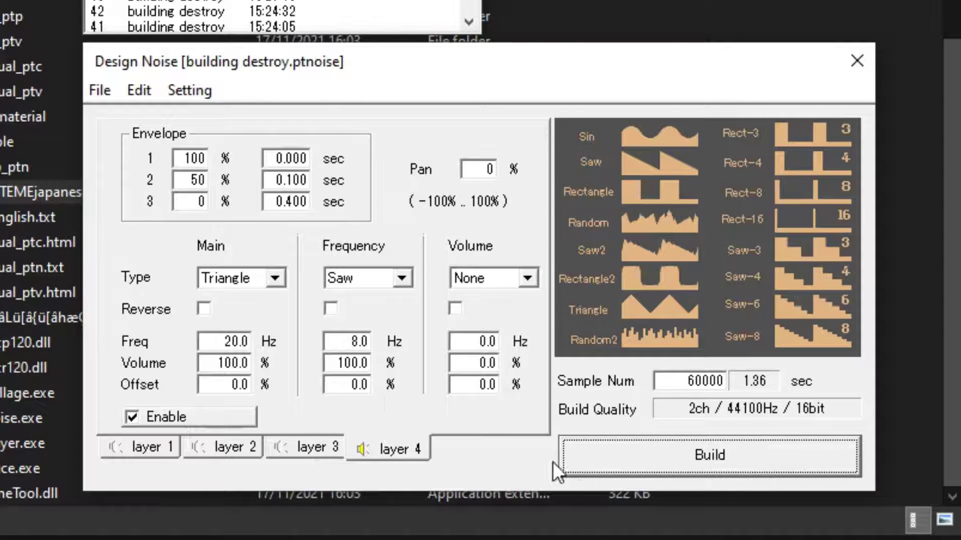
# Set the frequency of layer 4's Frequency waveform to 16 Hz and build the noise to hear it.
pyautogui.moveTo(332, 343); pyautogui.dragTo(400, 339)
pyautogui.write('16')
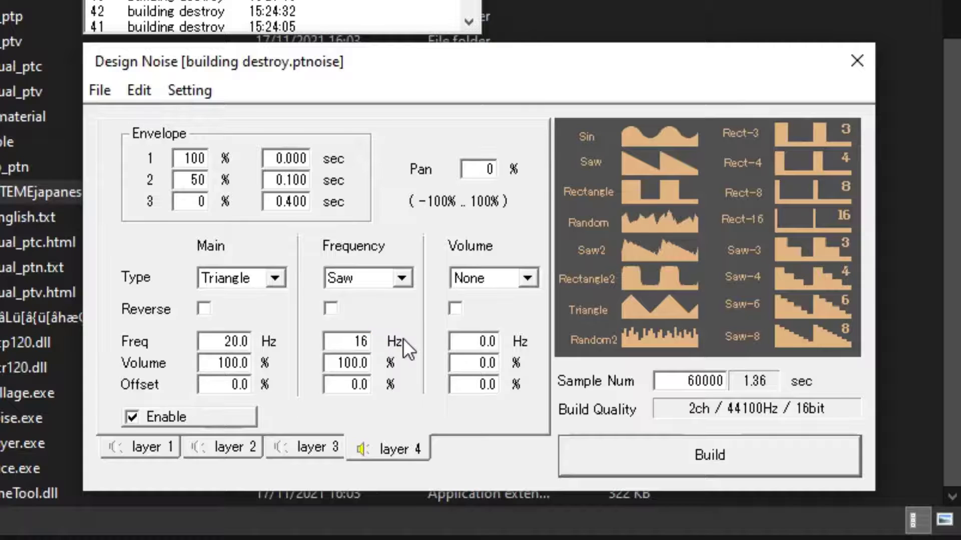
pyautogui.click(601, 449)
# Set the frequency of layer 4's Frequency waveform back to 8 Hz and build the noise.
pyautogui.moveTo(332, 342); pyautogui.dragTo(423, 312)
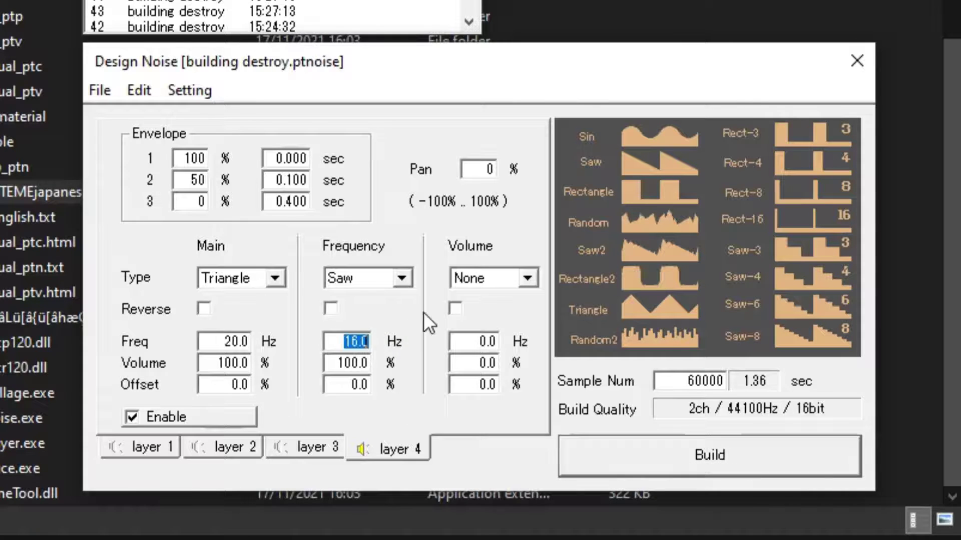
pyautogui.write('8')
pyautogui.press('Return')
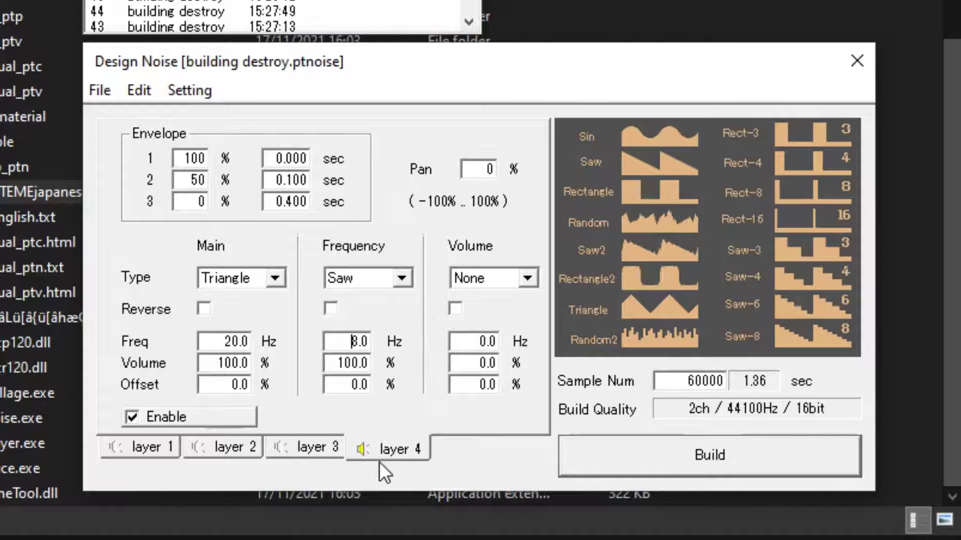
# Enable layer 3, disable layer 4, and build the noise to hear layer 3 on its own.
pyautogui.click(319, 445)
pyautogui.click(180, 421)
pyautogui.click(374, 449)
pyautogui.click(218, 420)
pyautogui.click(300, 449)
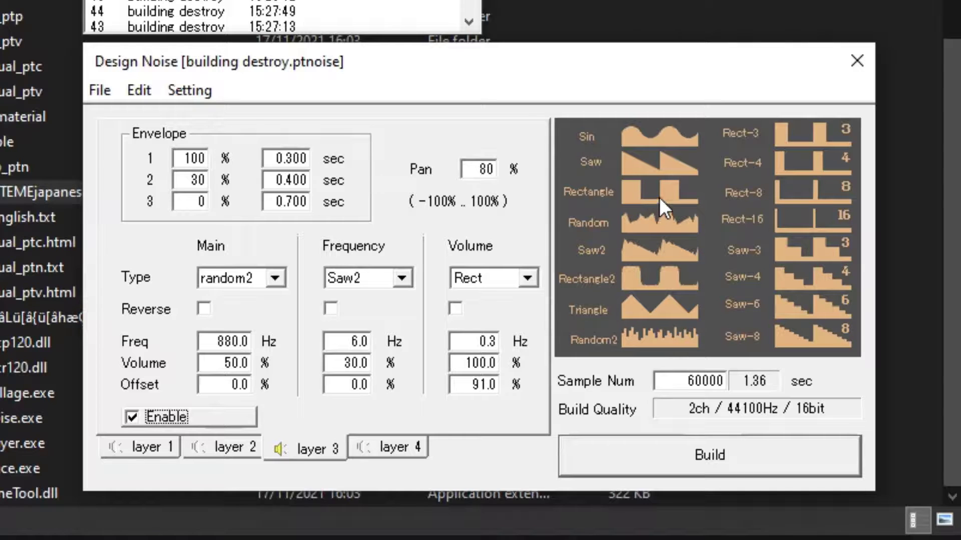
pyautogui.click(647, 448)
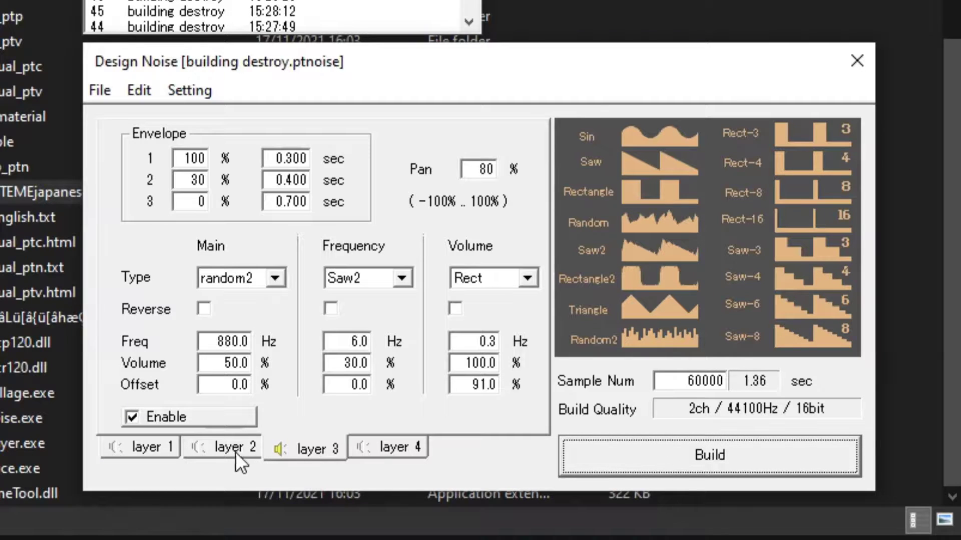
# Enable layer 2 as well and build the noise to hear it together with layer 3.
pyautogui.click(235, 452)
pyautogui.click(204, 415)
pyautogui.click(634, 451)
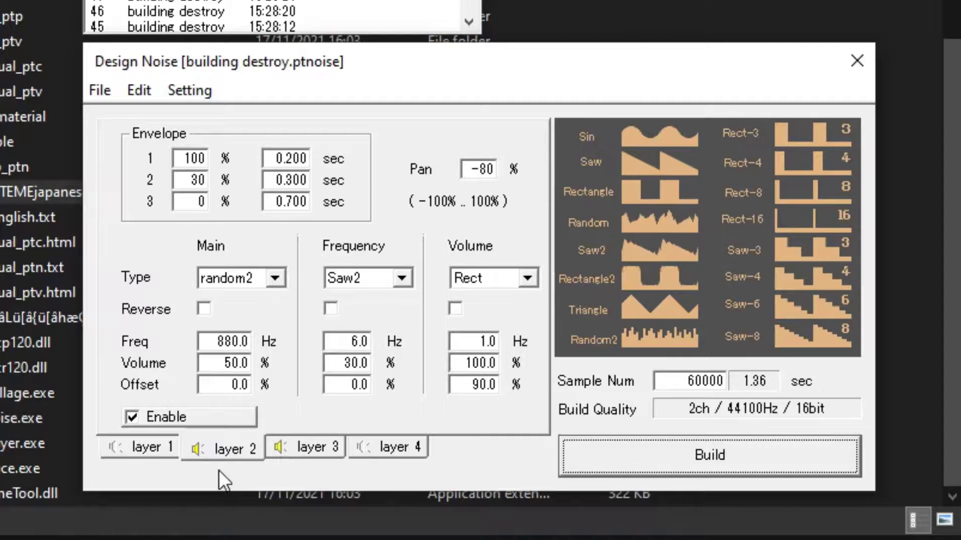
# Compare the settings of layers 2 and 3, and set the frequency of layer 2's Volume waveform to 0.3 Hz.
pyautogui.click(289, 452)
pyautogui.click(242, 453)
pyautogui.click(311, 447)
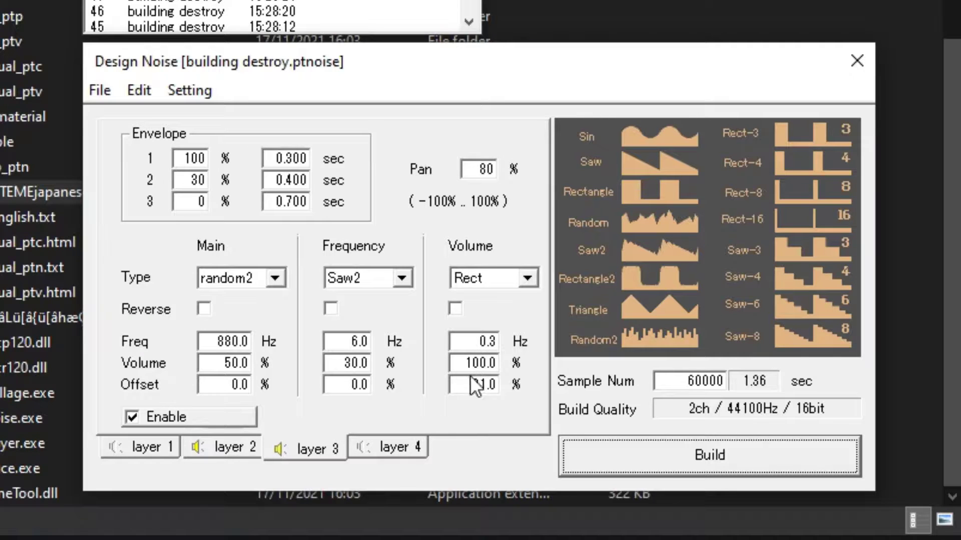
pyautogui.click(256, 449)
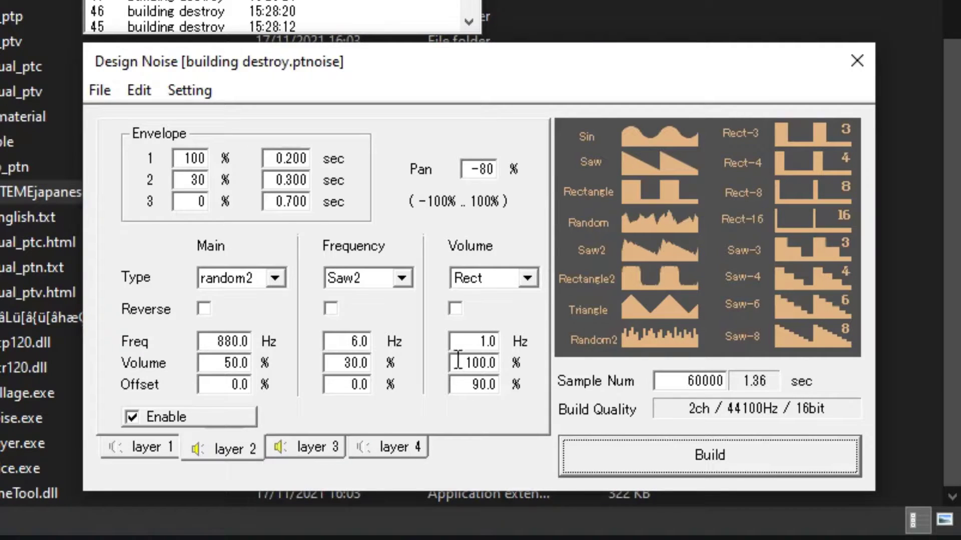
pyautogui.moveTo(473, 342); pyautogui.dragTo(502, 342)
pyautogui.write('0.5')
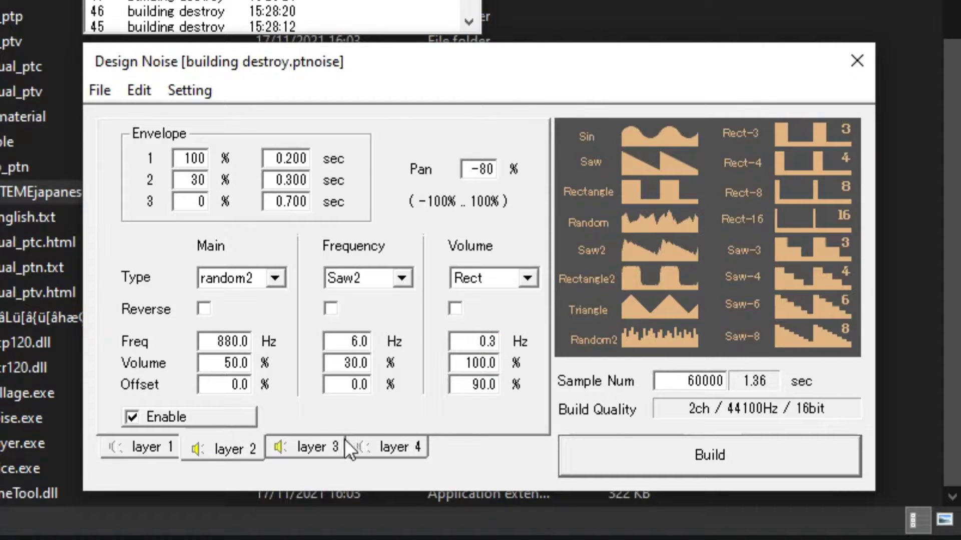
# Check layer 3's Volume offset, set layer 2's Volume offset to 94%, and build the noise to hear it.
pyautogui.click(334, 447)
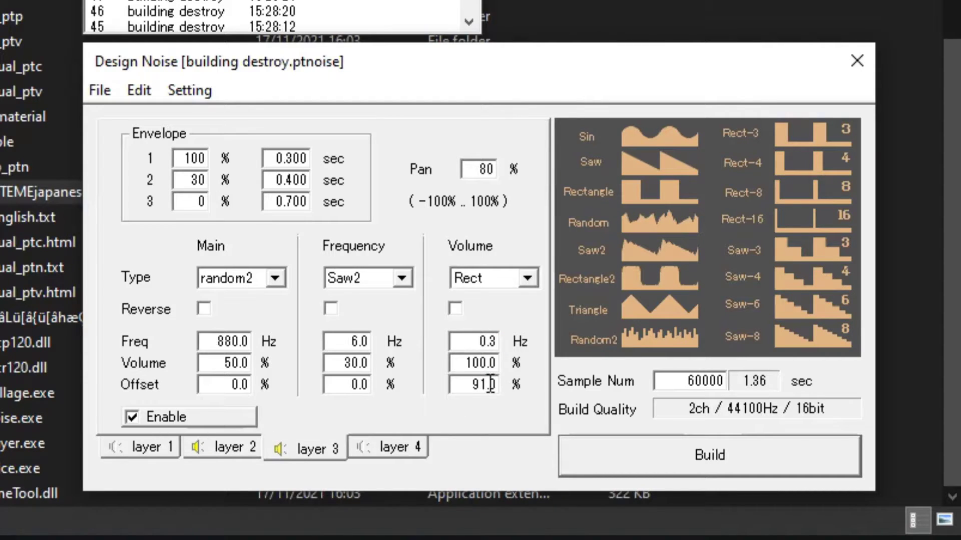
pyautogui.click(251, 443)
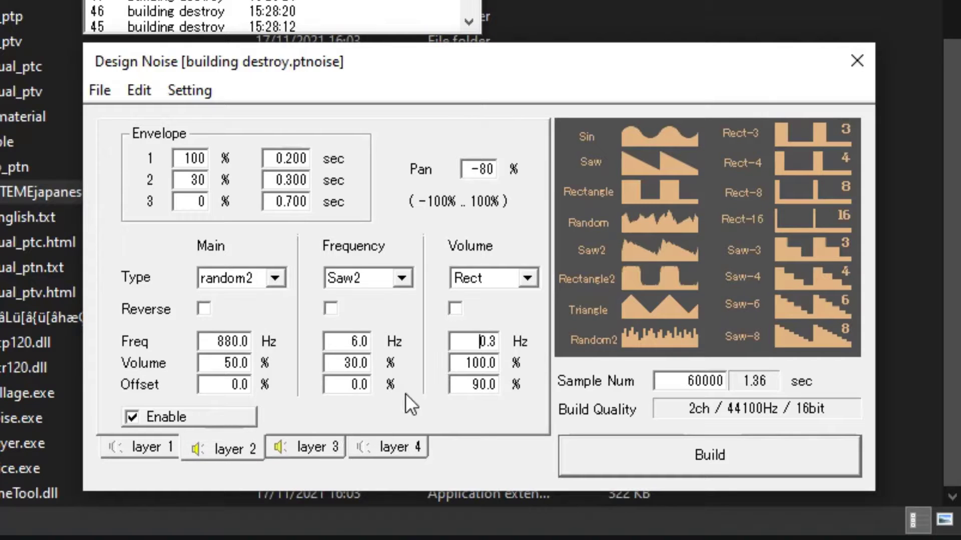
pyautogui.moveTo(457, 385); pyautogui.dragTo(530, 384)
pyautogui.write('94')
pyautogui.click(661, 455)
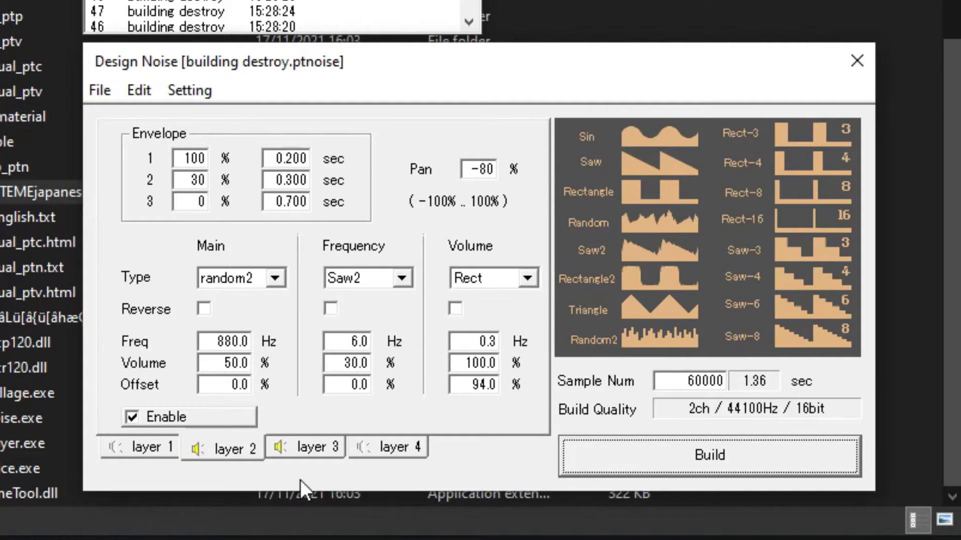
# Enable layers 1 and 4 again and build the noise to hear all four layers together.
pyautogui.click(352, 453)
pyautogui.click(159, 445)
pyautogui.click(159, 419)
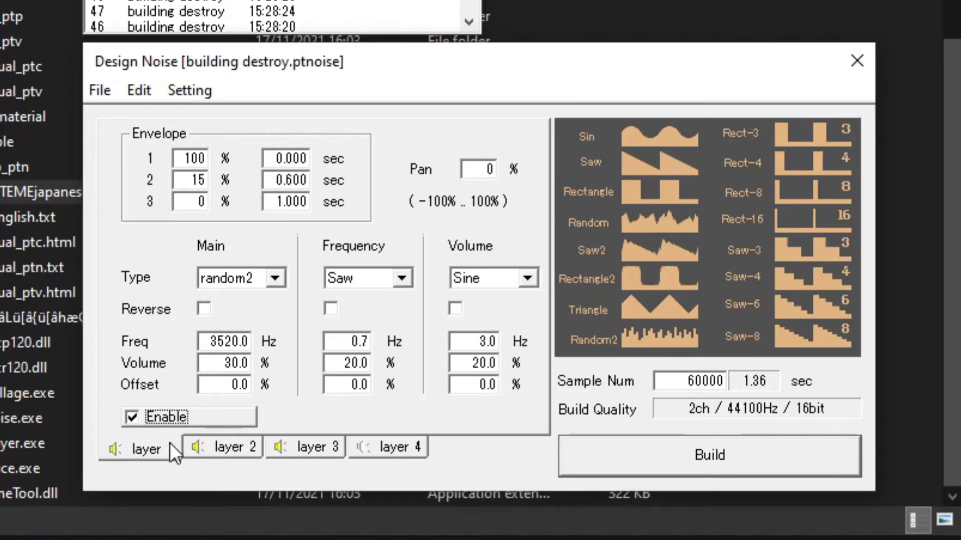
pyautogui.click(351, 451)
pyautogui.click(204, 421)
pyautogui.click(699, 458)
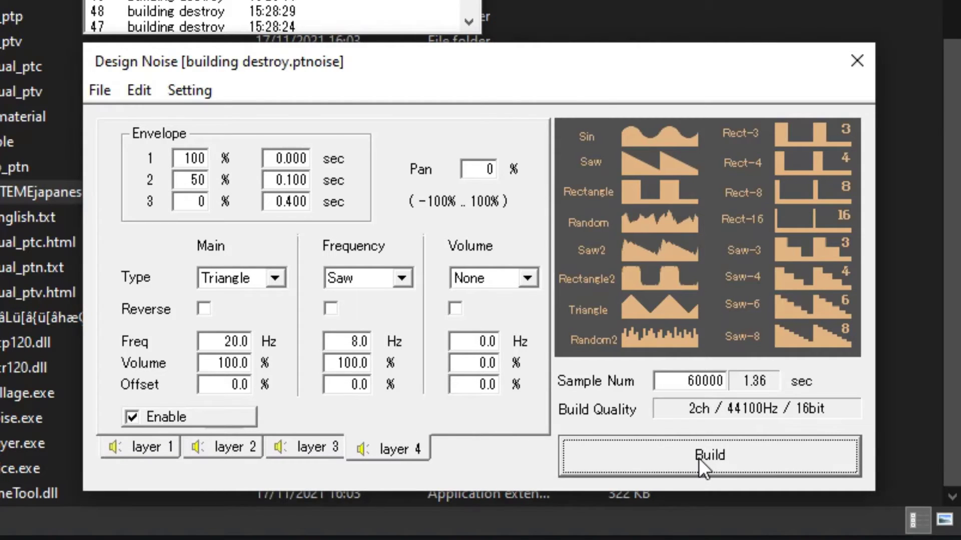